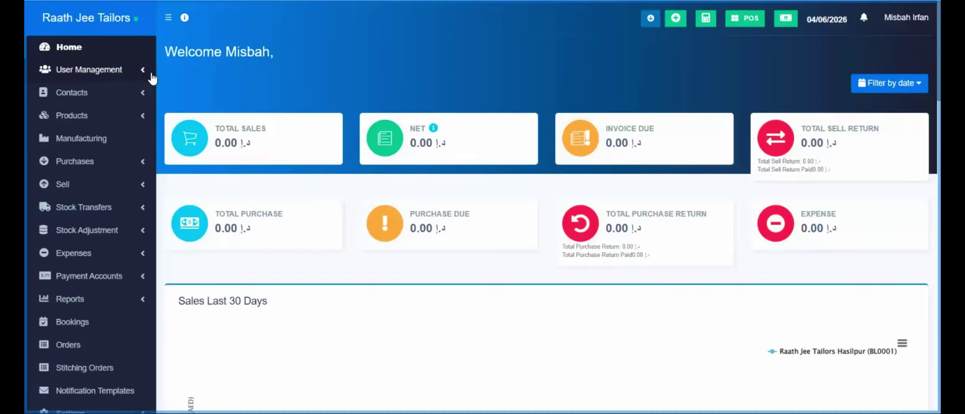
# - Open the list of users and review their login permission and assigned roles
pyautogui.scroll(-5, 316, 116)
pyautogui.scroll(3, 353, 170)
pyautogui.scroll(1, 353, 170)
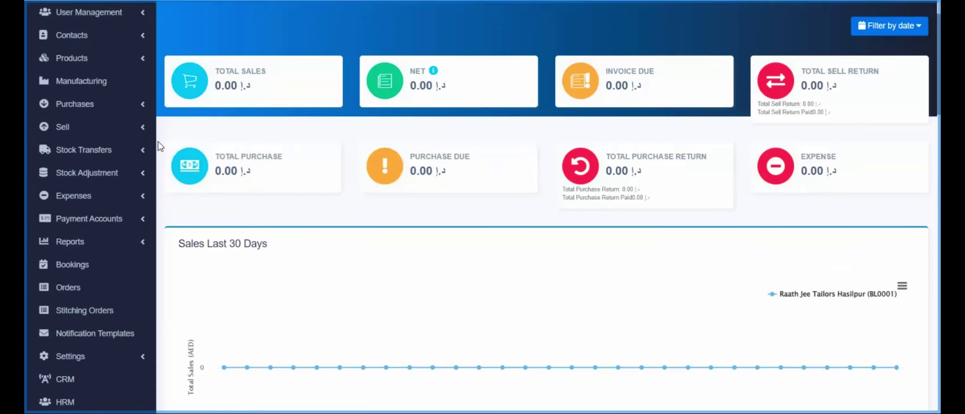
pyautogui.scroll(2, 155, 65)
pyautogui.click(147, 71)
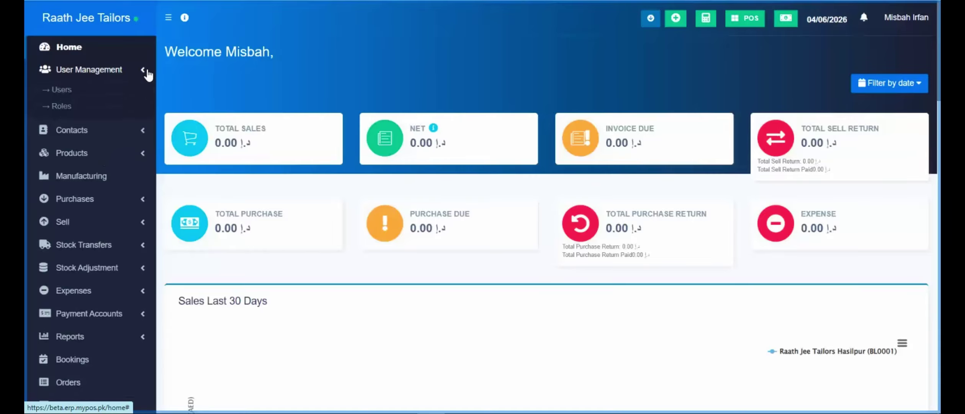
pyautogui.click(68, 92)
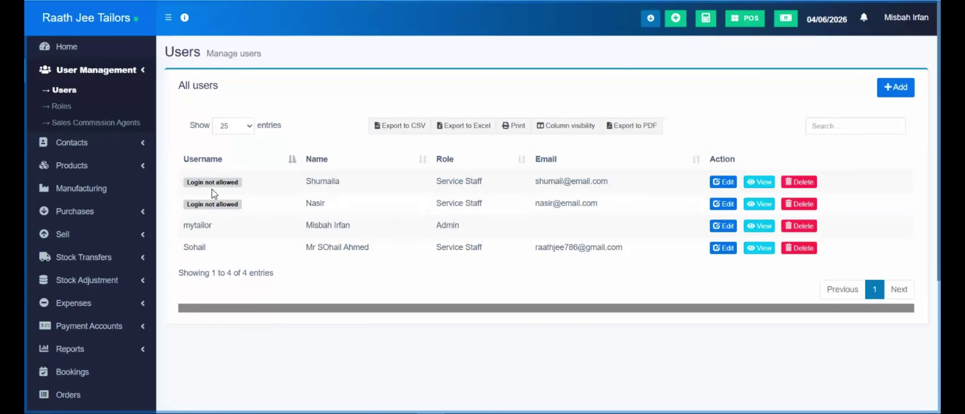
pyautogui.moveTo(187, 181); pyautogui.dragTo(225, 195)
pyautogui.moveTo(447, 181); pyautogui.dragTo(480, 181)
pyautogui.moveTo(446, 203); pyautogui.dragTo(468, 203)
# - Open the first Service Staff user for editing and review the role, sales commission, personal and bank detail sections
pyautogui.click(726, 188)
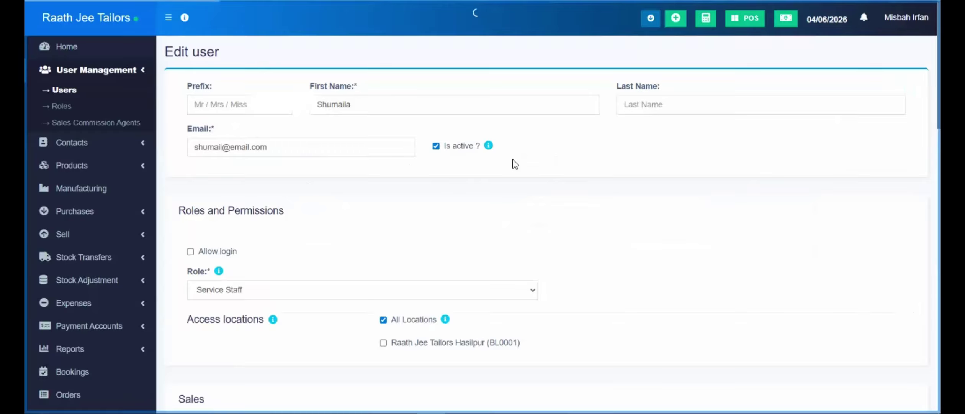
pyautogui.scroll(-3, 569, 198)
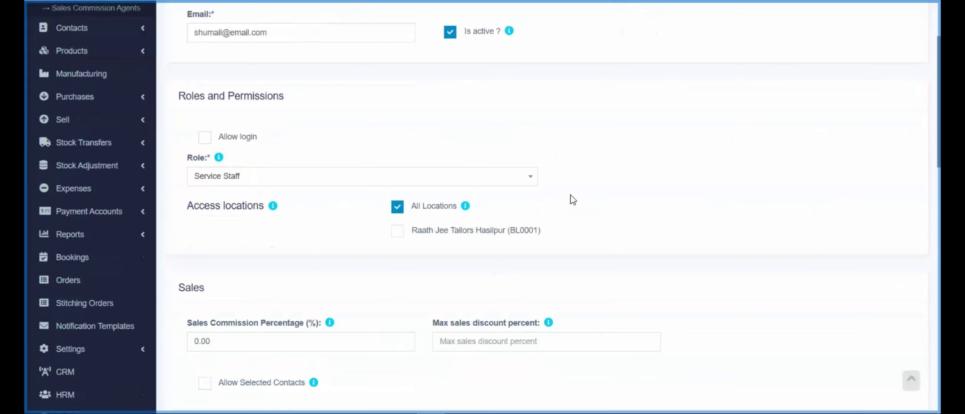
pyautogui.scroll(-6, 571, 195)
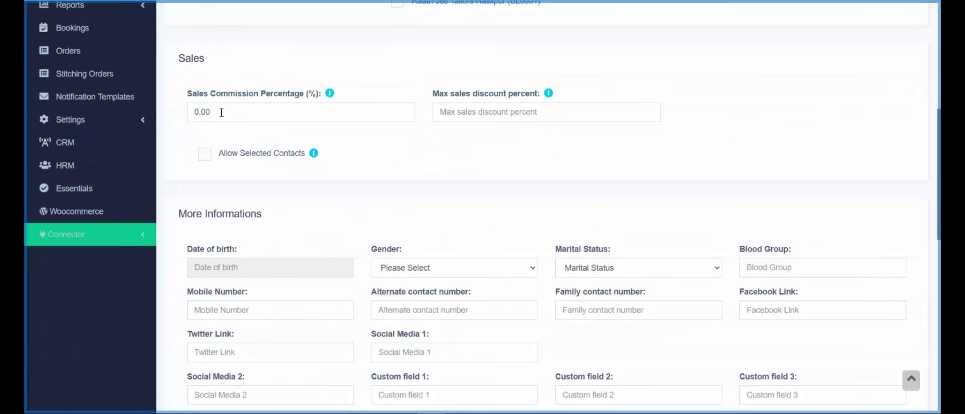
pyautogui.doubleClick(222, 112)
pyautogui.click(180, 136)
pyautogui.scroll(-5, 465, 165)
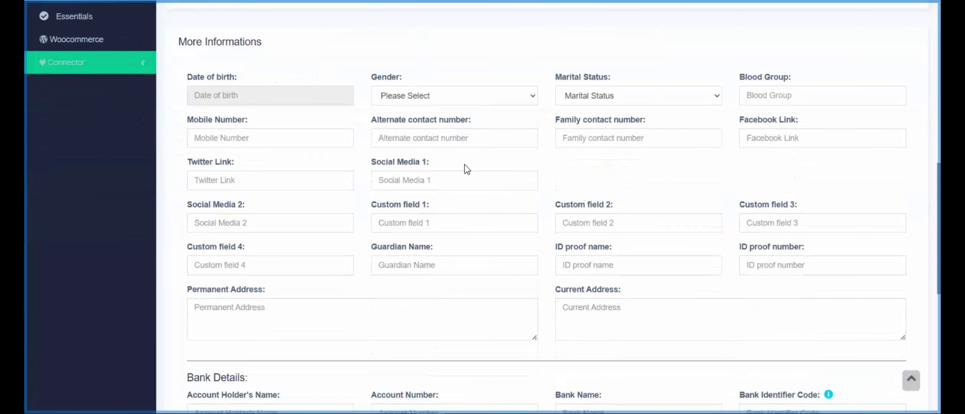
pyautogui.scroll(-8, 465, 165)
pyautogui.scroll(19, 465, 164)
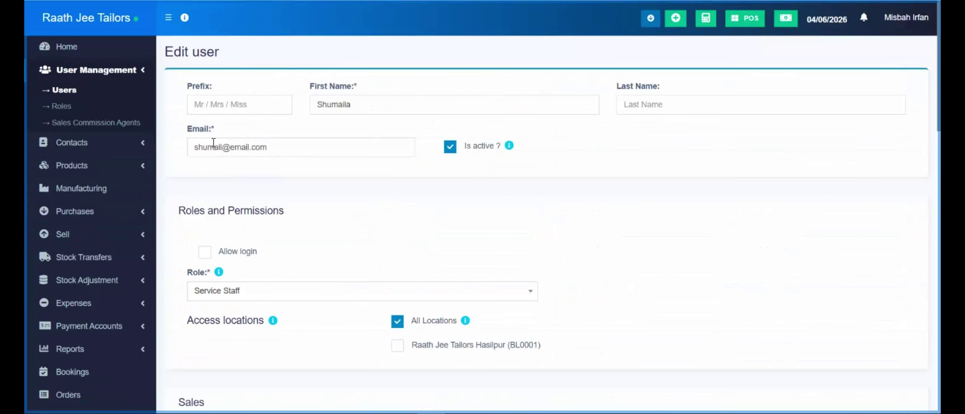
# - View the suppliers list, and browse the customers list with its filters collapsed
pyautogui.click(127, 145)
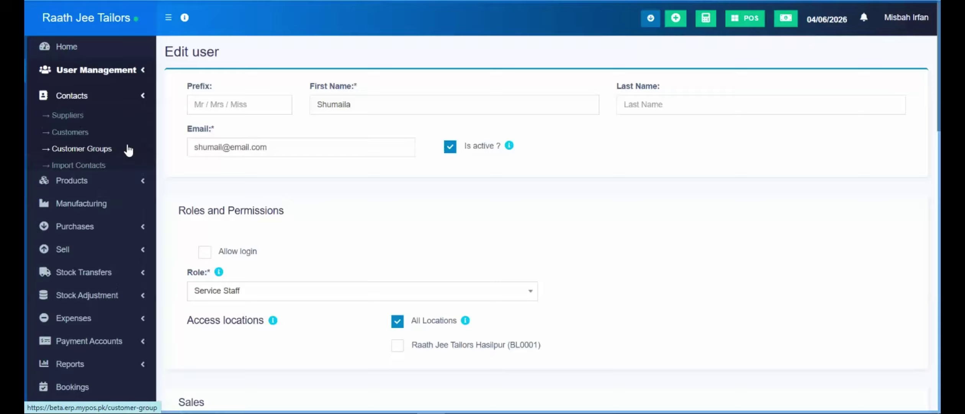
pyautogui.click(97, 114)
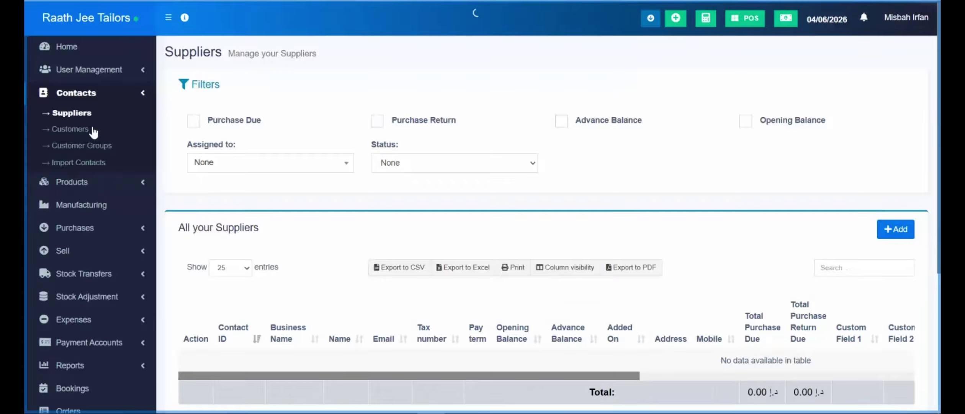
pyautogui.click(90, 132)
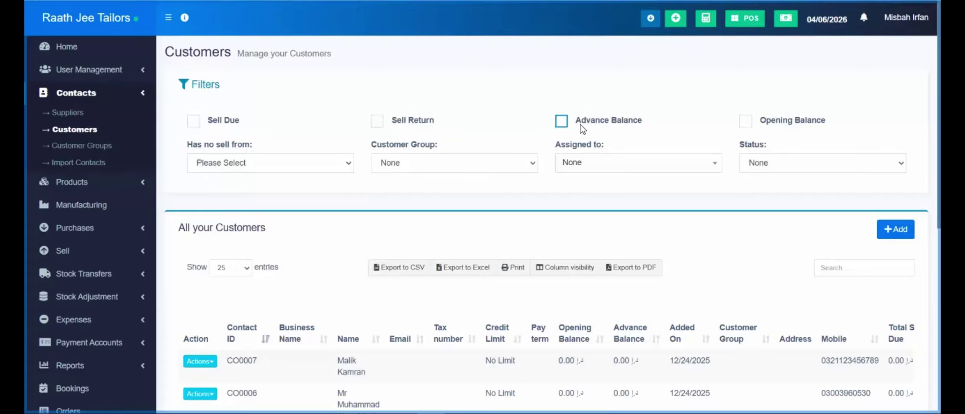
pyautogui.click(590, 92)
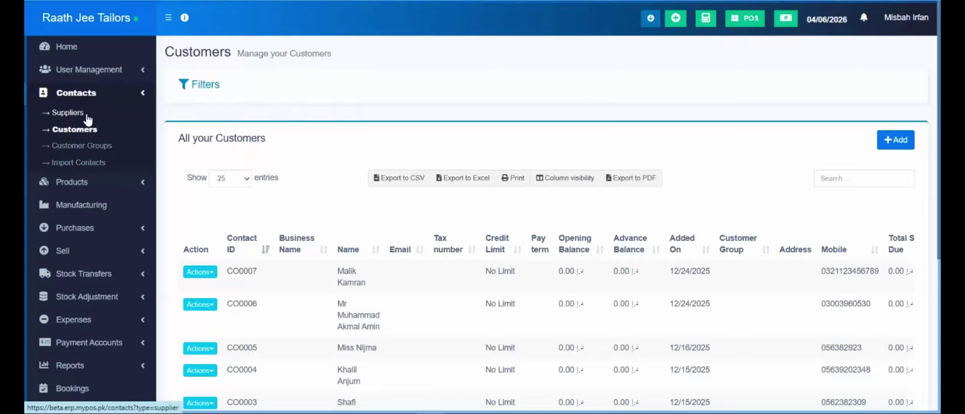
pyautogui.scroll(-6, 582, 314)
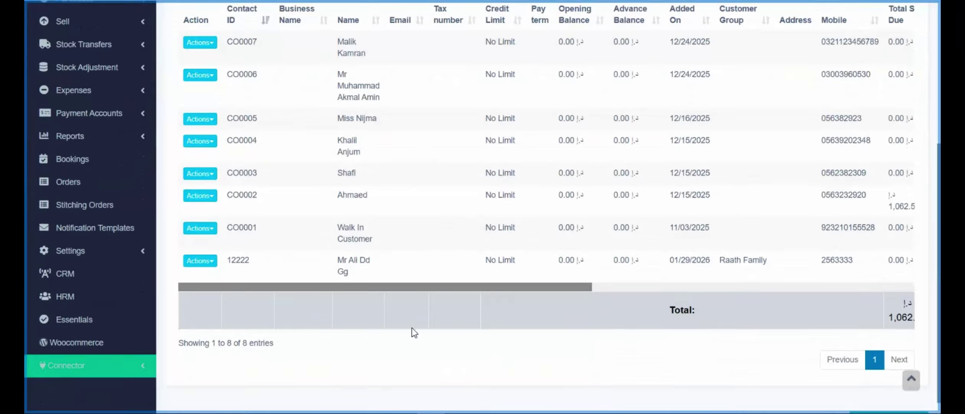
pyautogui.scroll(3, 172, 268)
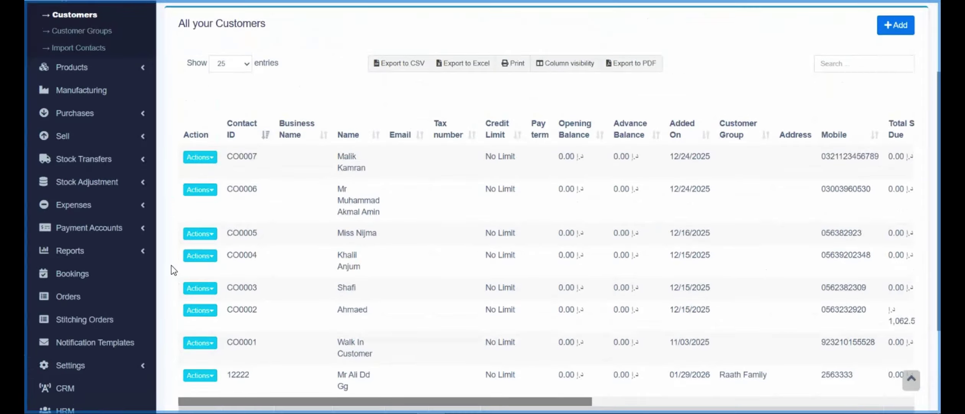
pyautogui.scroll(-2, 171, 265)
pyautogui.click(212, 321)
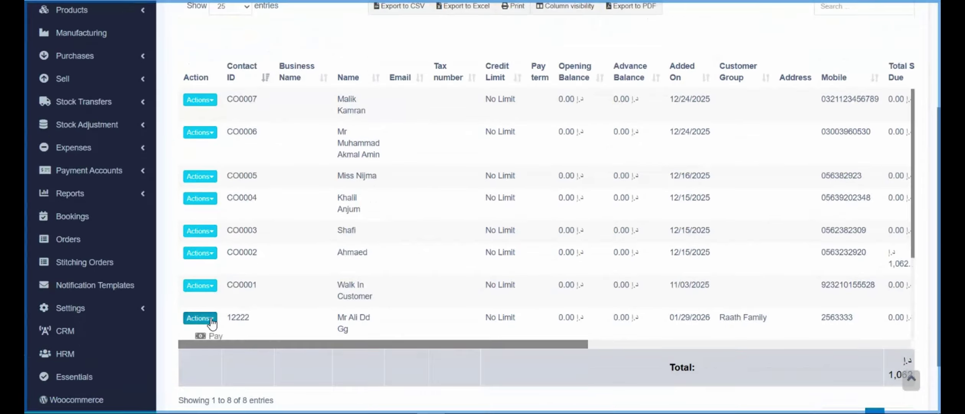
pyautogui.scroll(-3, 203, 333)
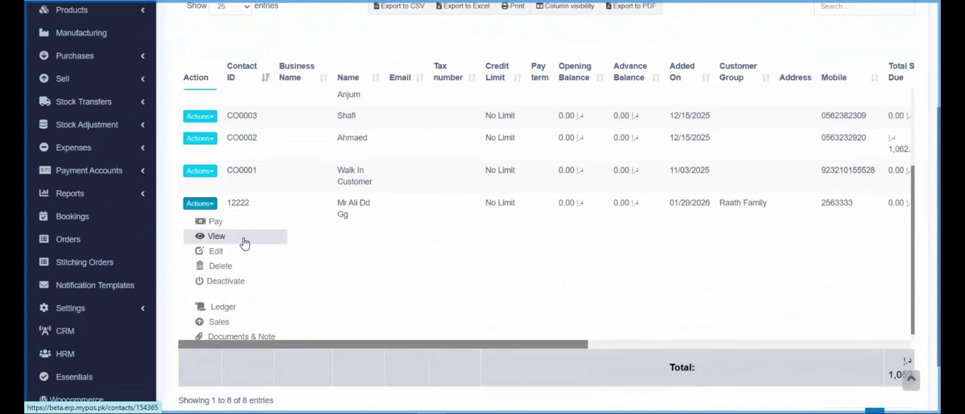
pyautogui.click(244, 239)
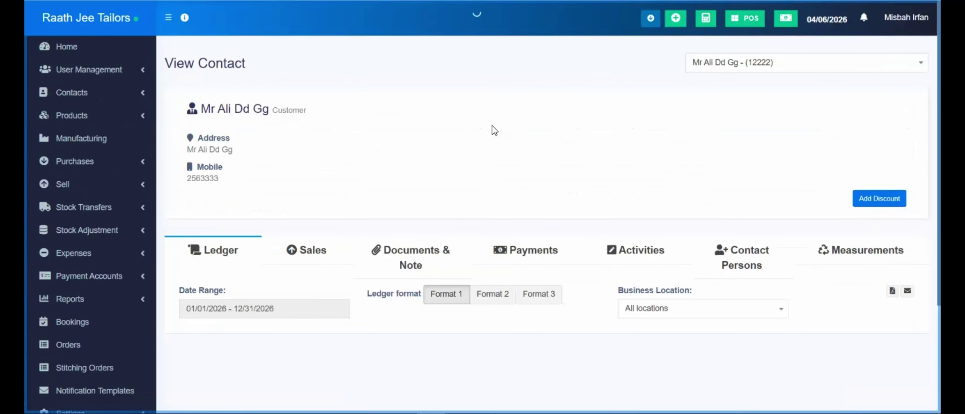
pyautogui.scroll(-3, 493, 125)
pyautogui.scroll(-3, 512, 173)
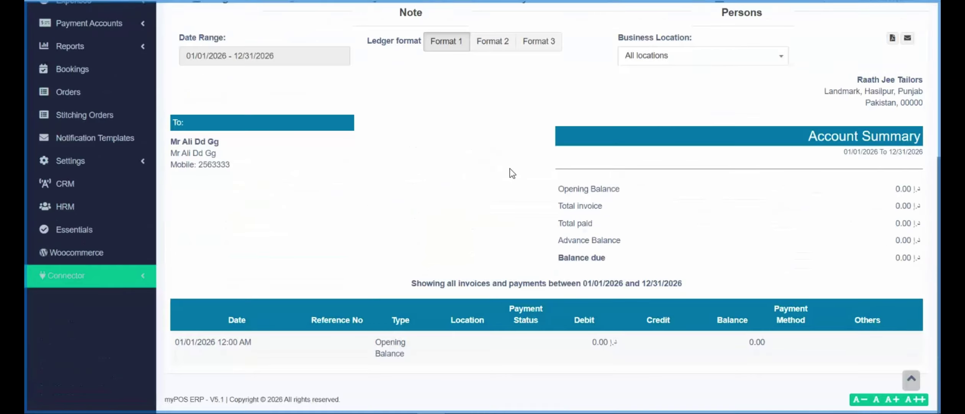
pyautogui.scroll(2, 510, 174)
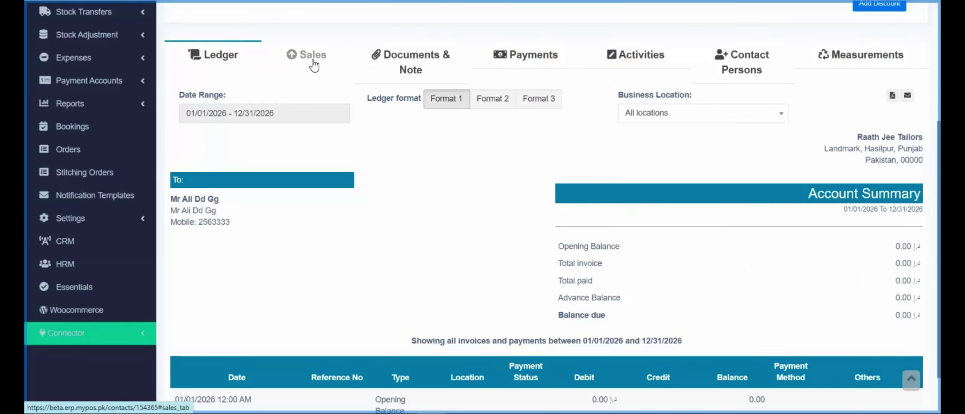
# - Look through the customer's sales, documents and notes, payments, activities, contact persons and measurements
pyautogui.click(331, 59)
pyautogui.click(431, 68)
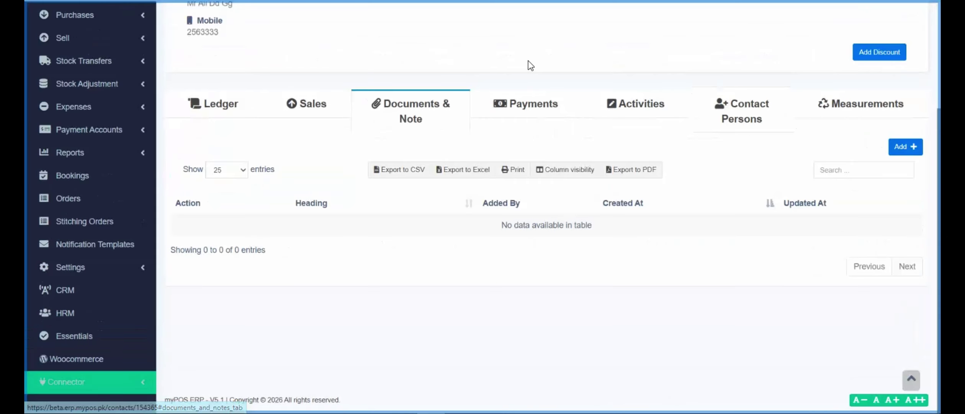
pyautogui.click(550, 108)
pyautogui.click(628, 110)
pyautogui.click(746, 114)
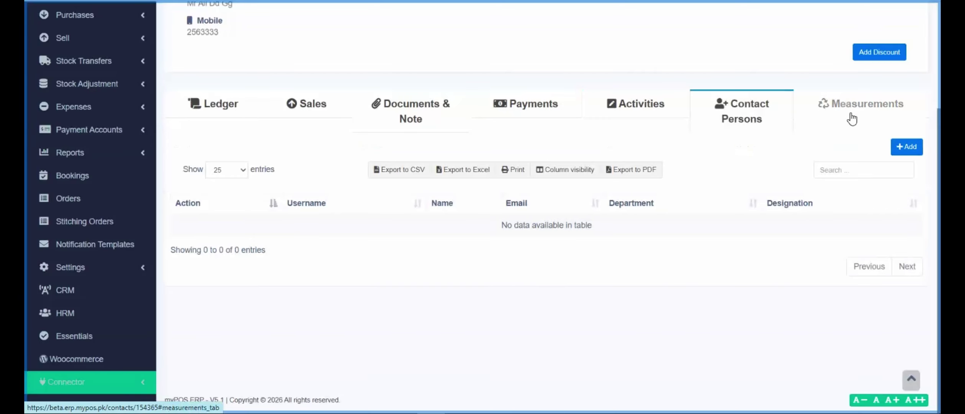
pyautogui.click(864, 114)
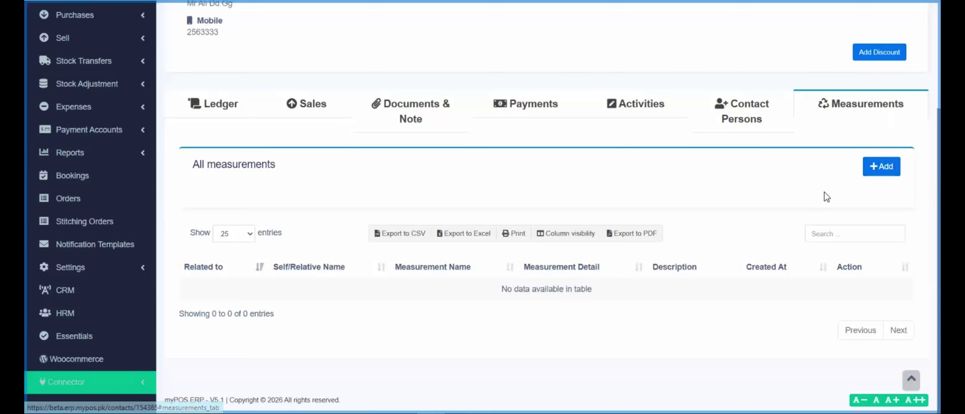
# - Show the form for adding a measurement to this customer and close it without saving
pyautogui.scroll(4, 581, 187)
pyautogui.scroll(-3, 583, 189)
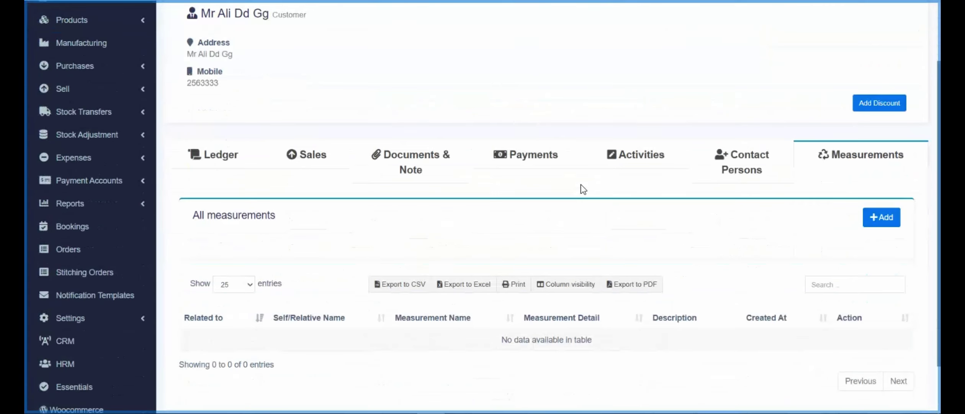
pyautogui.click(878, 199)
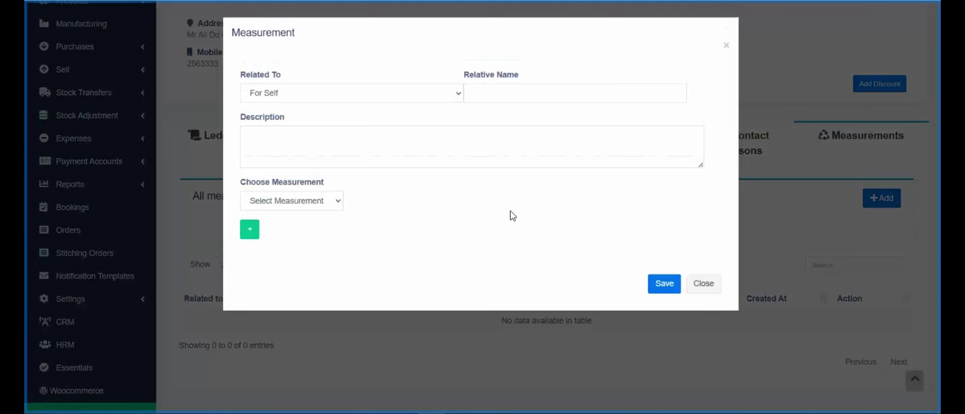
pyautogui.click(710, 285)
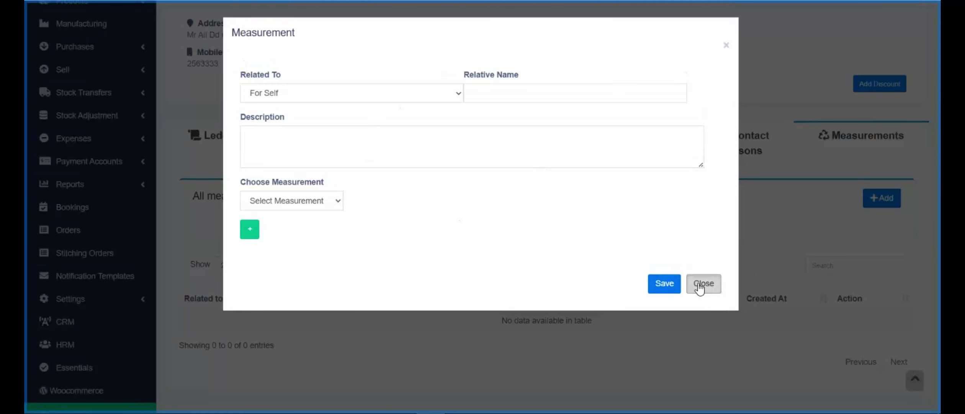
pyautogui.scroll(3, 379, 210)
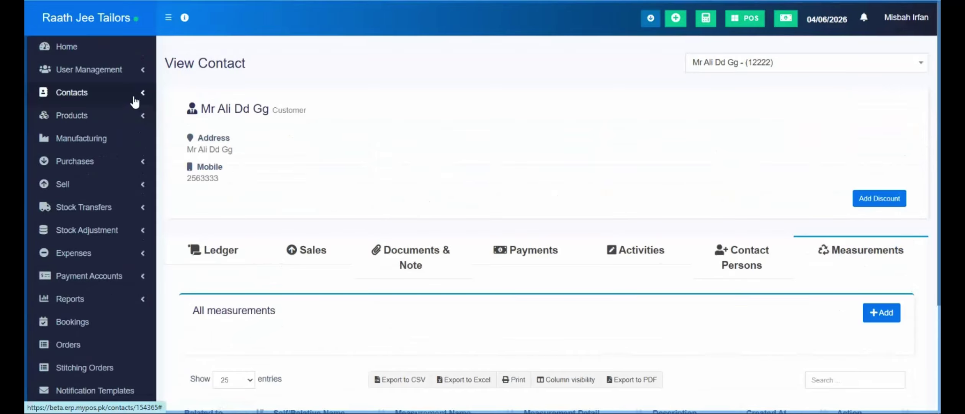
# - Return to the customers list, collapse its filters and look through the customer entries
pyautogui.click(135, 96)
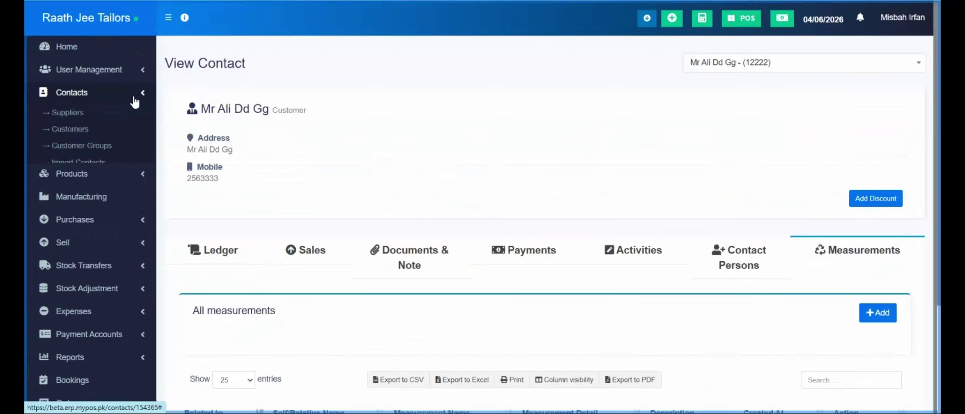
pyautogui.click(76, 129)
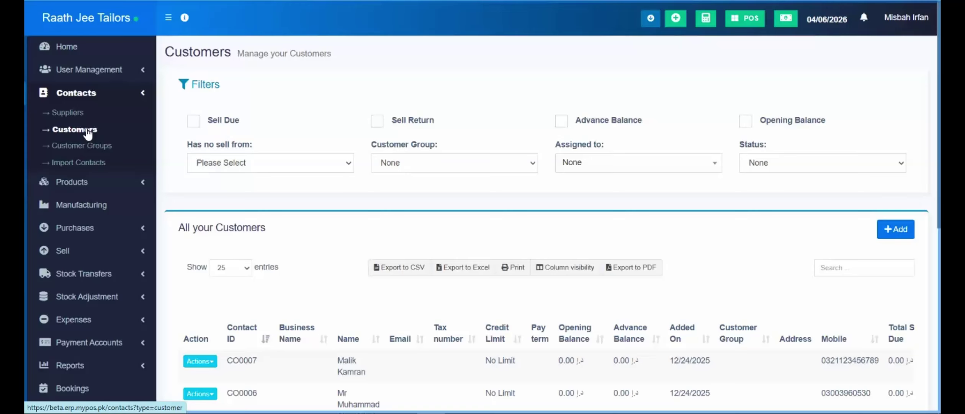
pyautogui.click(500, 81)
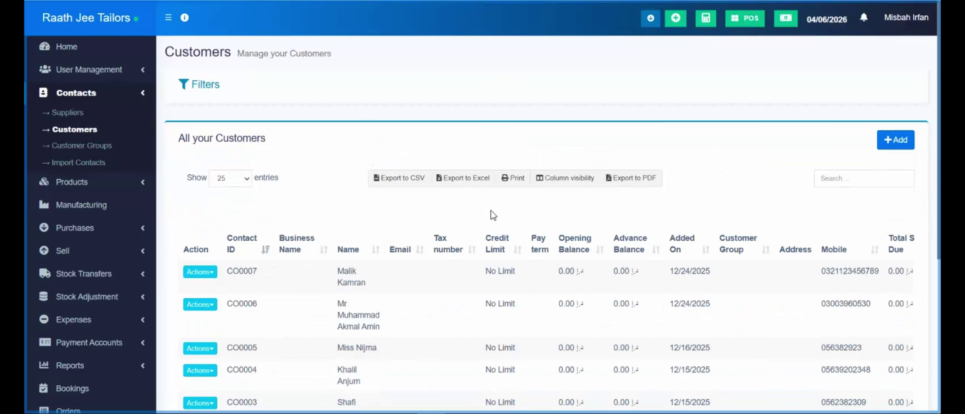
pyautogui.scroll(-1, 514, 275)
pyautogui.scroll(-5, 514, 275)
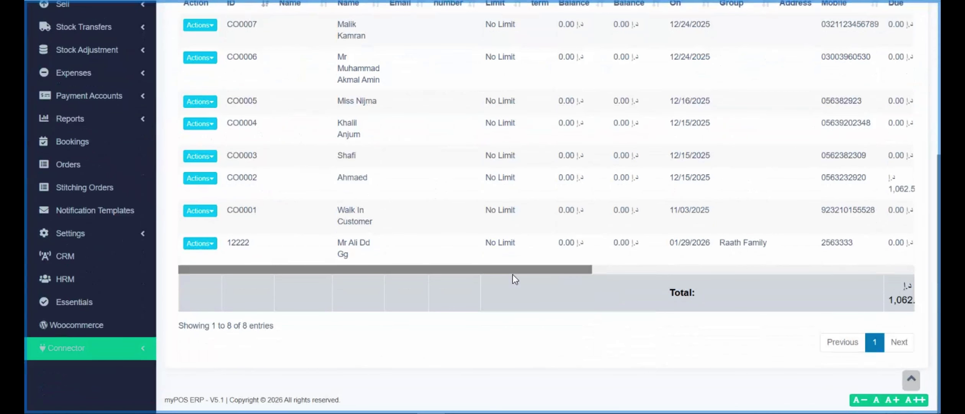
pyautogui.scroll(3, 513, 274)
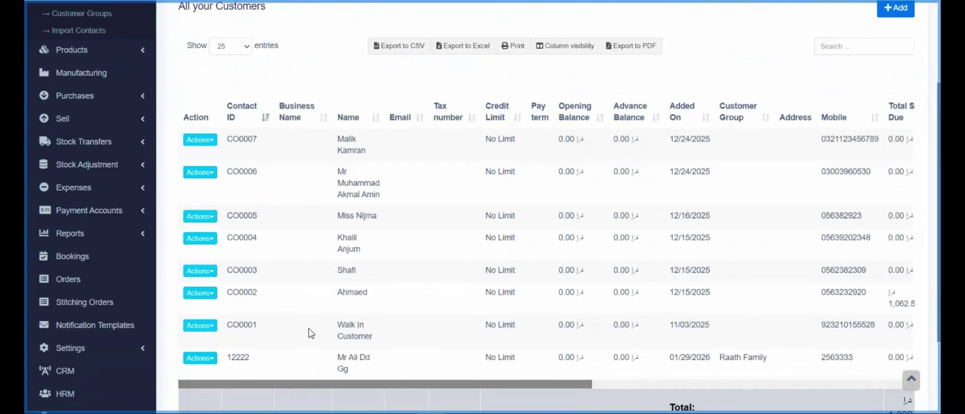
# - View the contact record of the customer with an outstanding sales due and examine the ledger
pyautogui.click(200, 293)
pyautogui.click(224, 328)
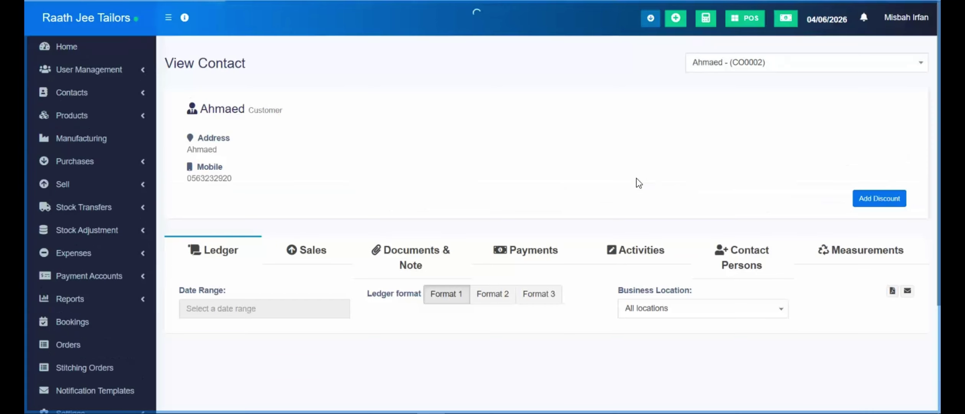
pyautogui.scroll(-2, 505, 199)
pyautogui.scroll(-5, 503, 195)
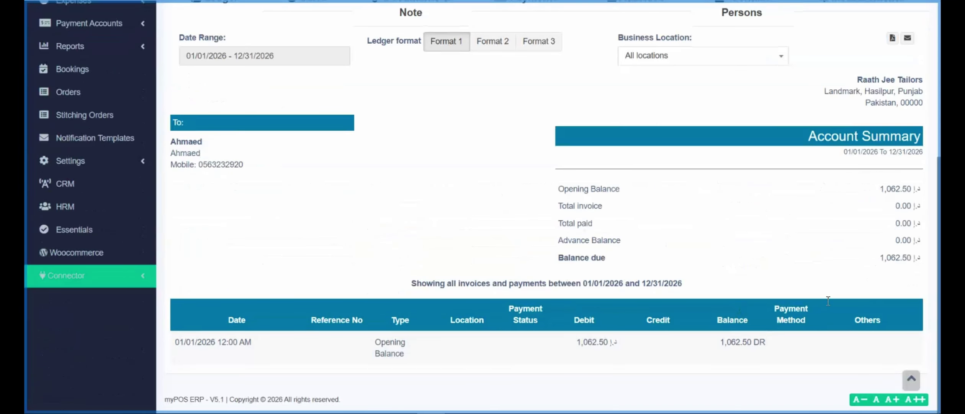
# - Examine the Kaftan and Kandora measurements saved for this customer
pyautogui.scroll(3, 868, 248)
pyautogui.click(861, 115)
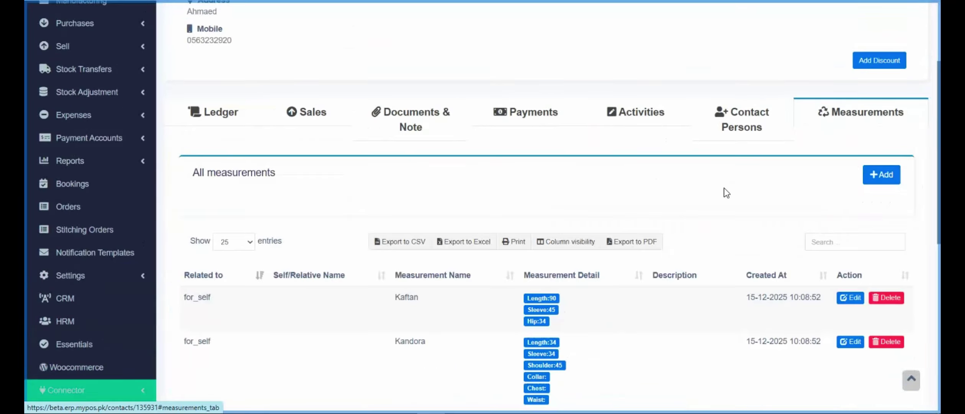
pyautogui.scroll(-4, 714, 226)
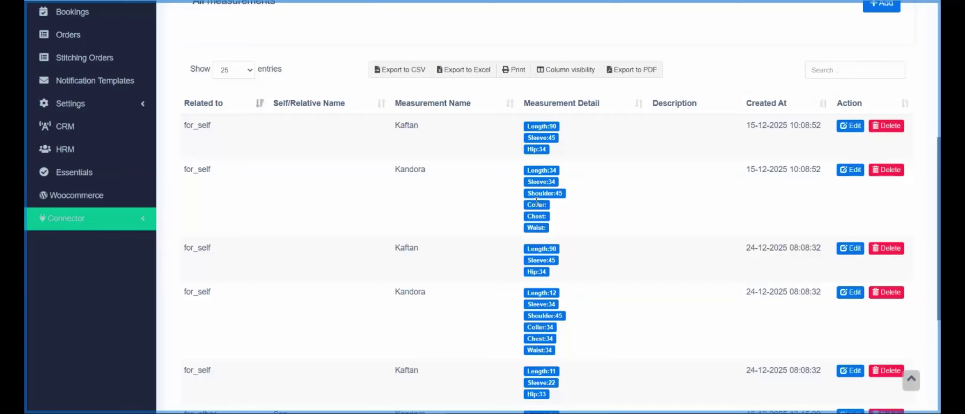
# - Look over the rest of this customer's measurements and show the stitching measurement types defined in the settings
pyautogui.scroll(-5, 536, 202)
pyautogui.scroll(8, 388, 225)
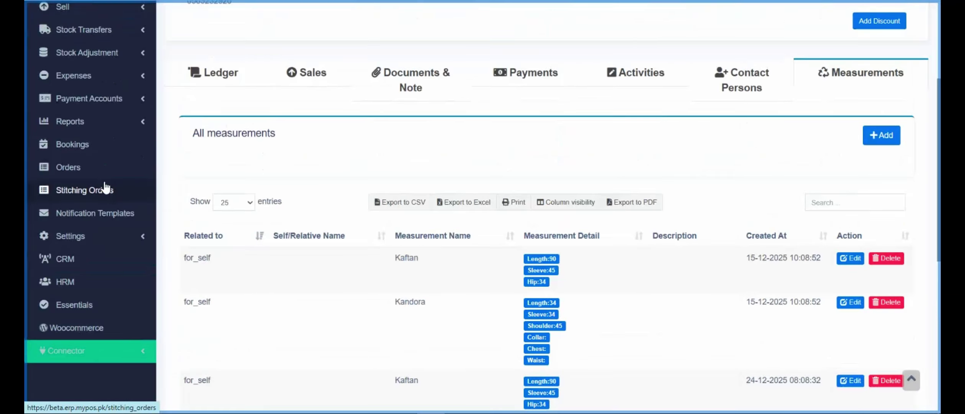
pyautogui.click(125, 240)
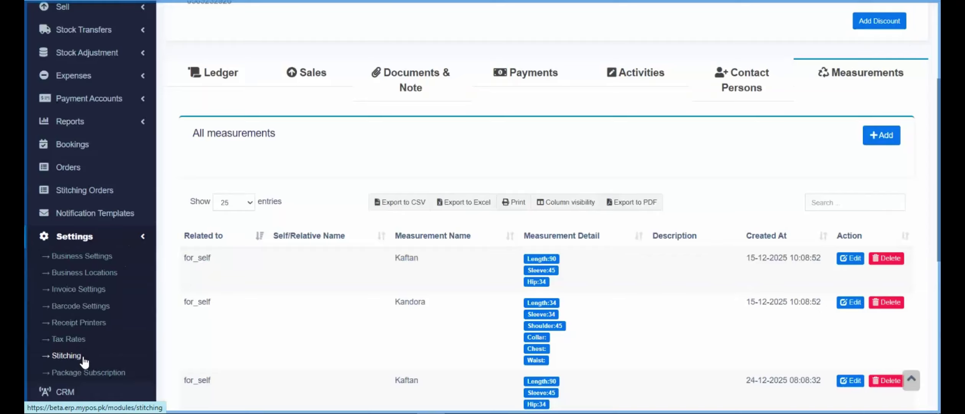
pyautogui.click(66, 355)
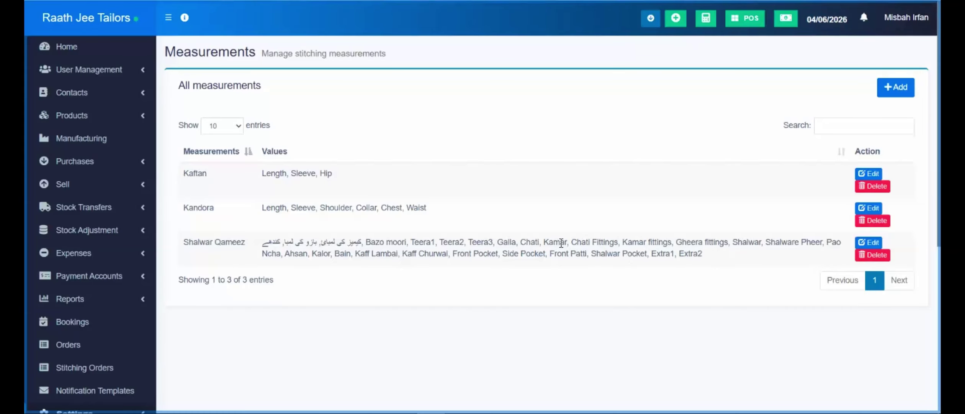
# - View the Shalwar Qameez measurement in its edit form and examine all of its value fields from Bazo moori to Extra2
pyautogui.click(868, 243)
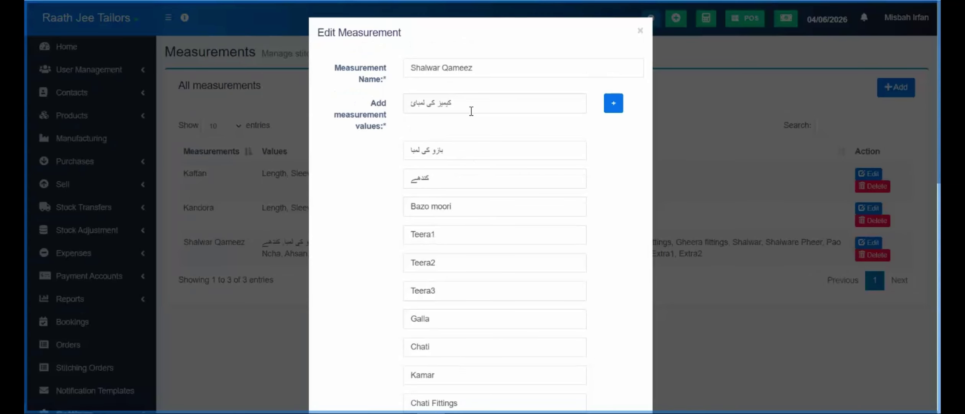
pyautogui.tripleClick(455, 152)
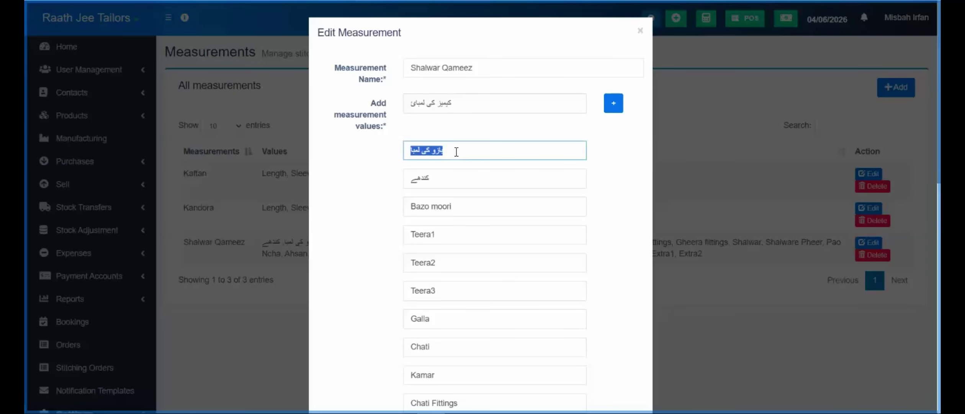
pyautogui.doubleClick(455, 179)
pyautogui.click(475, 203)
pyautogui.tripleClick(476, 203)
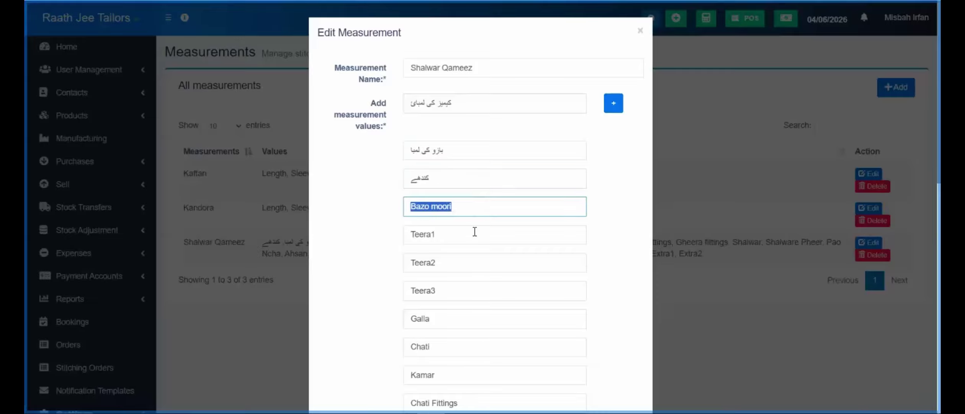
pyautogui.doubleClick(474, 232)
pyautogui.scroll(-10, 474, 248)
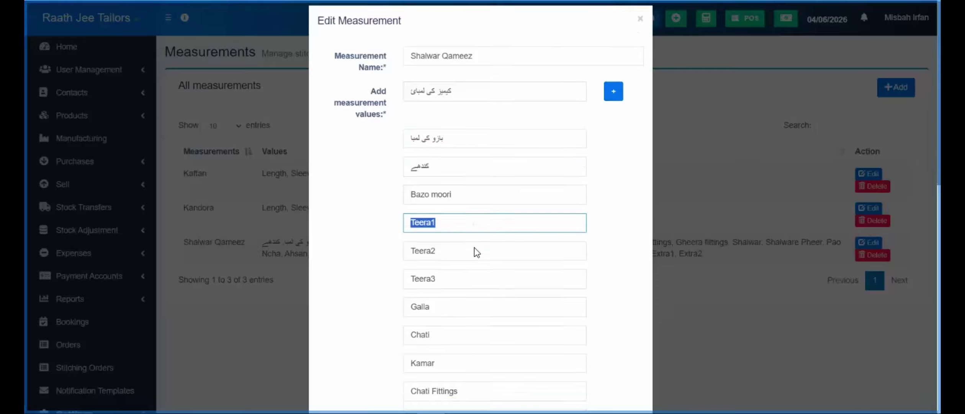
pyautogui.scroll(-3, 474, 248)
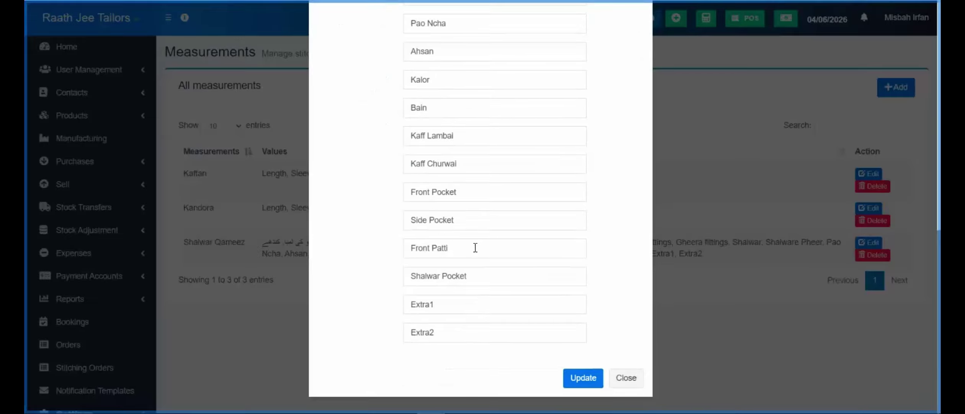
pyautogui.scroll(13, 508, 253)
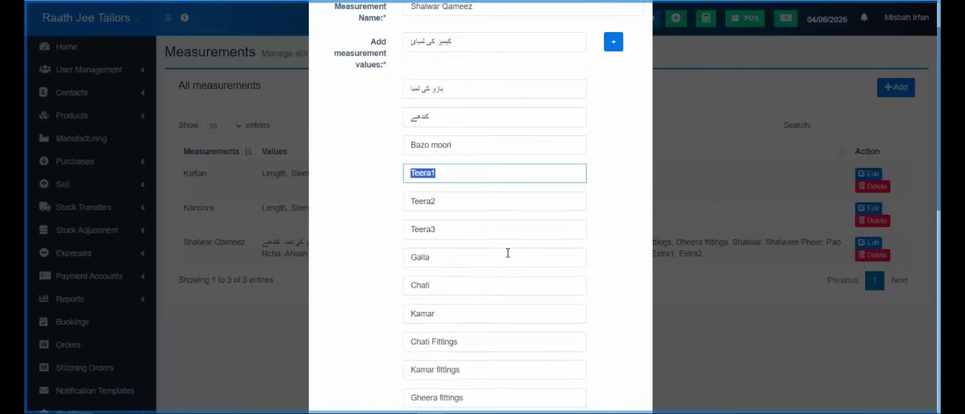
# - Try adding three blank value fields to the Shalwar Qameez measurement and close the form without saving
pyautogui.click(614, 103)
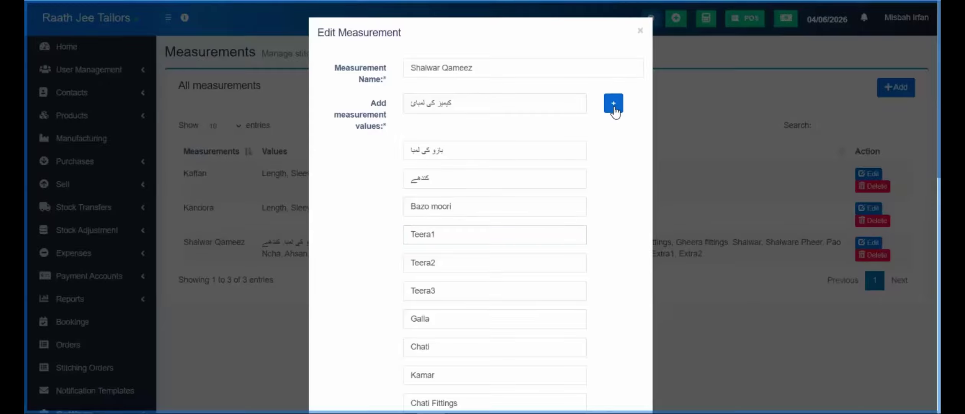
pyautogui.click(613, 104)
pyautogui.click(614, 104)
pyautogui.scroll(-10, 603, 257)
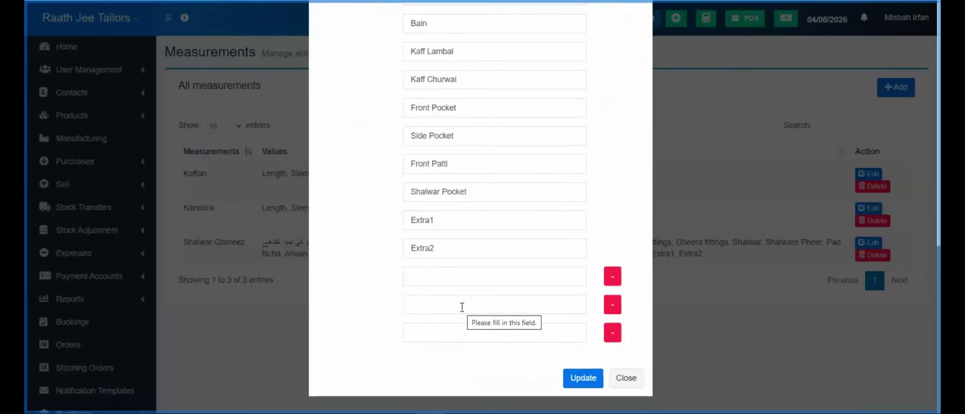
pyautogui.click(626, 378)
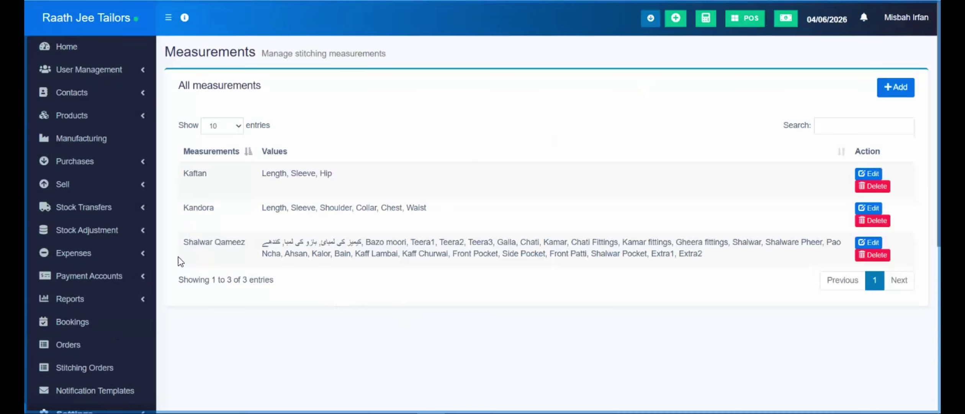
# - Start a POS sale with the Stitching Service product and set its unit price to 2000
pyautogui.click(744, 18)
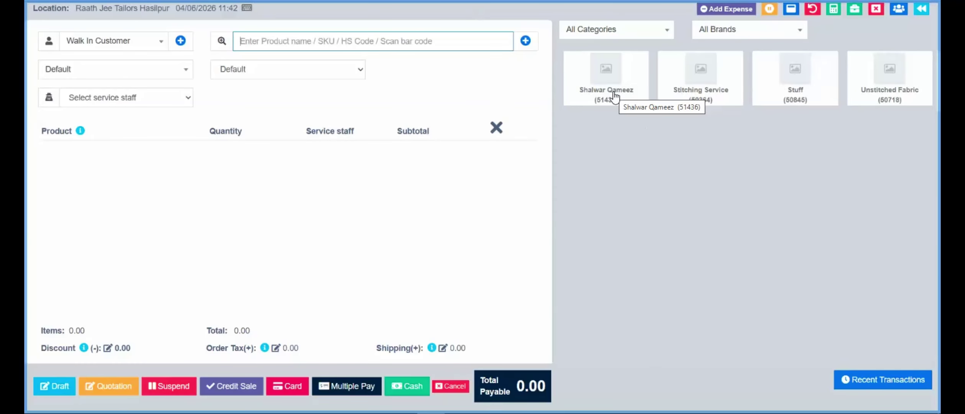
pyautogui.click(709, 95)
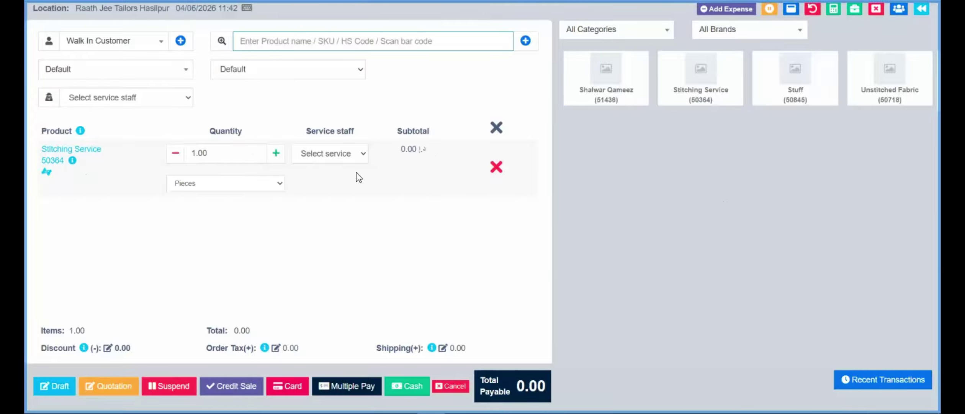
pyautogui.click(45, 172)
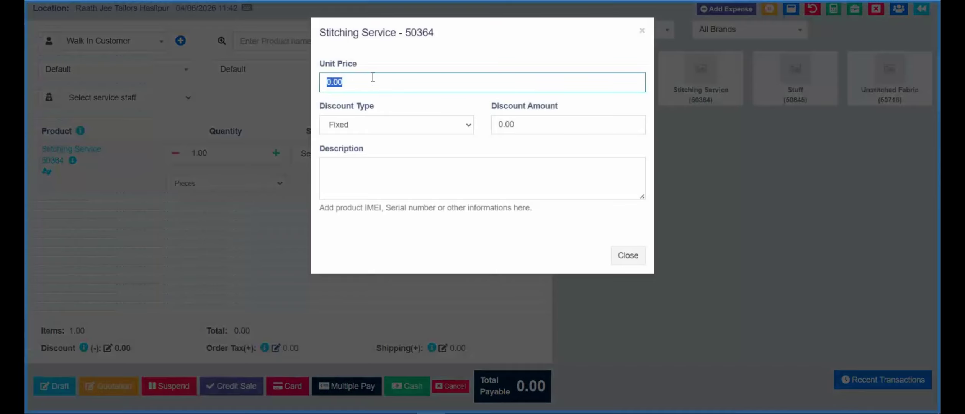
pyautogui.write('2000')
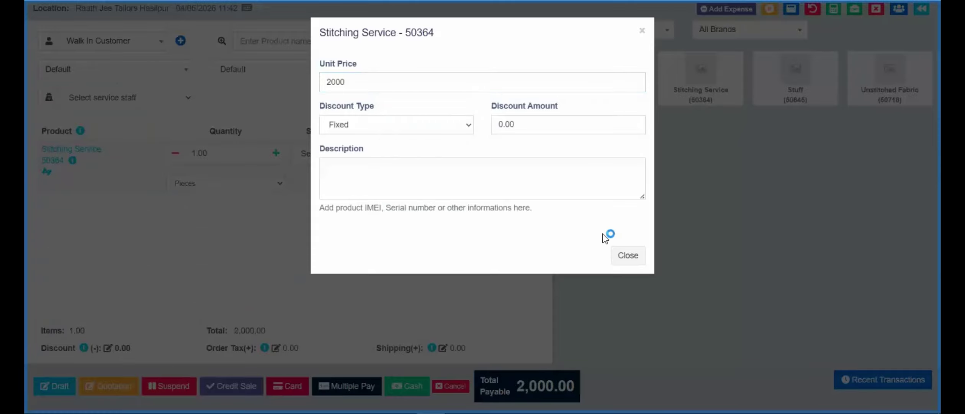
pyautogui.click(621, 256)
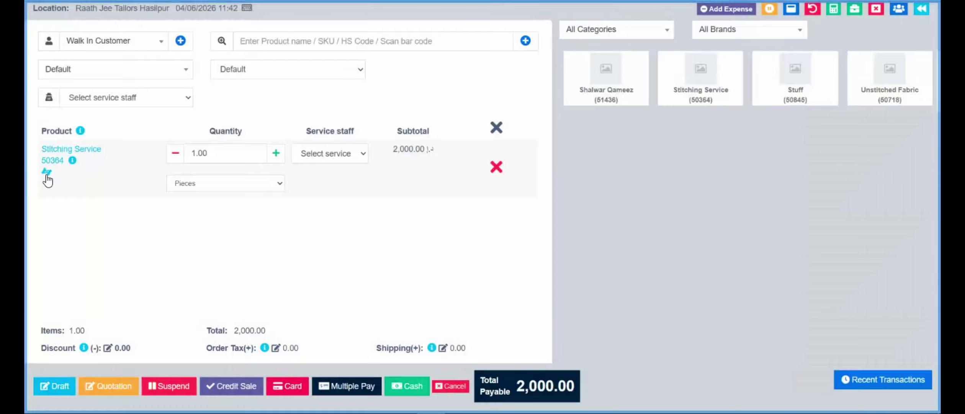
# - Bring up the Stitching Service measurement form and set it as related to For Other, leaving the relative name blank
pyautogui.click(46, 174)
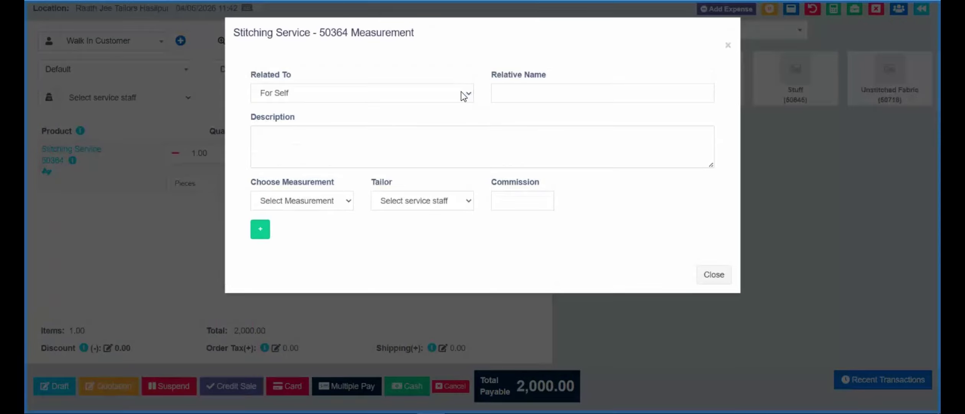
pyautogui.click(319, 103)
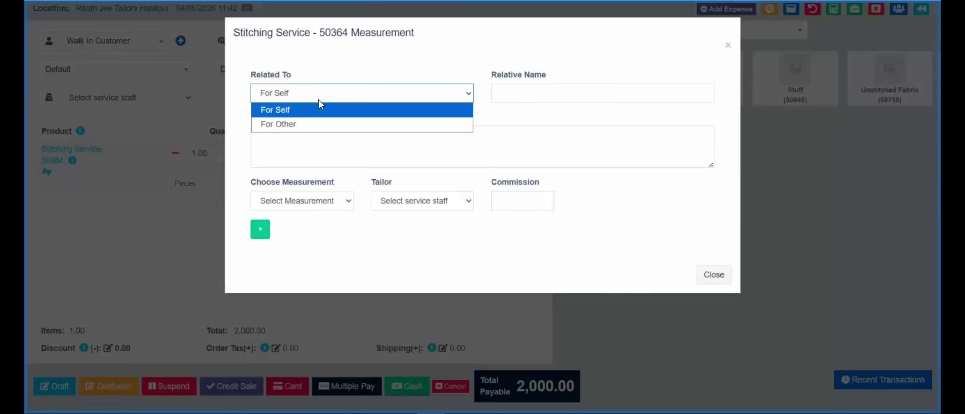
pyautogui.click(291, 123)
pyautogui.click(541, 95)
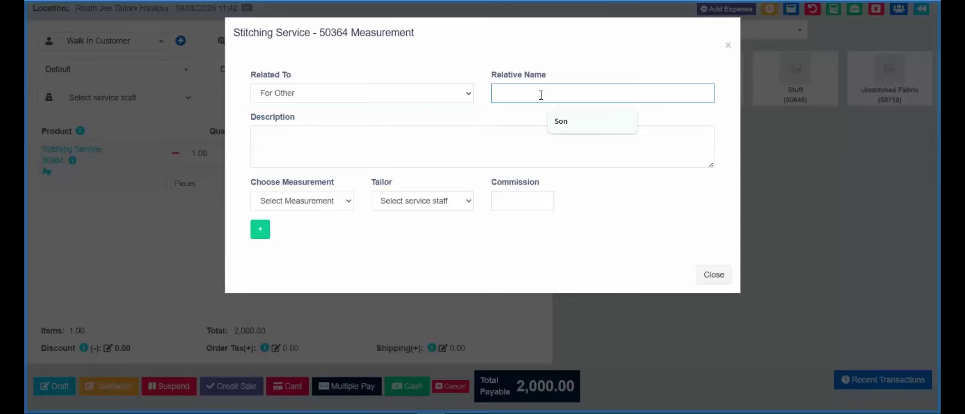
pyautogui.click(485, 115)
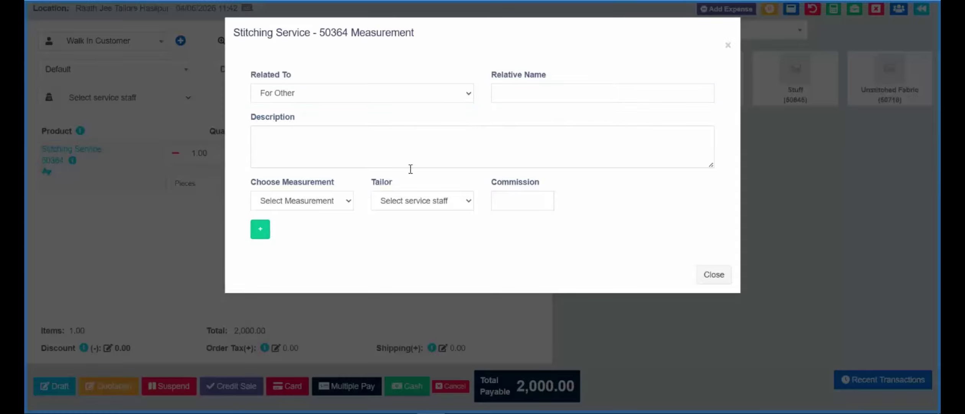
# - Compare the measurement fields offered for Kaftan, Kandora and Shalwar Qameez
pyautogui.click(346, 203)
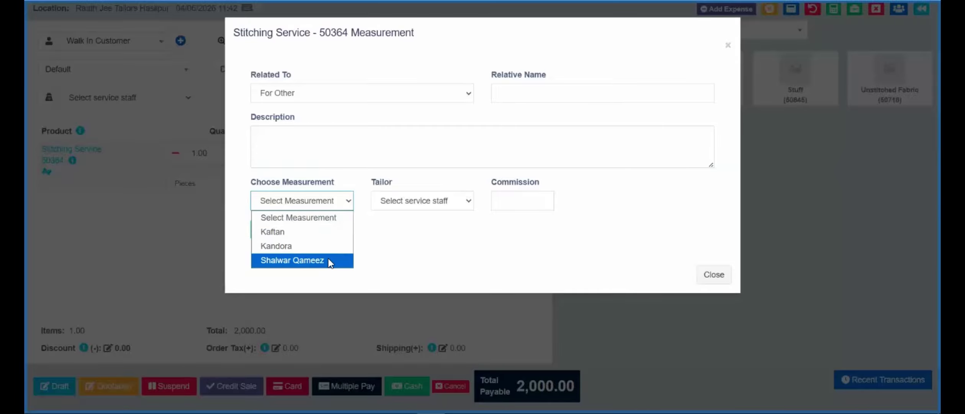
pyautogui.click(327, 235)
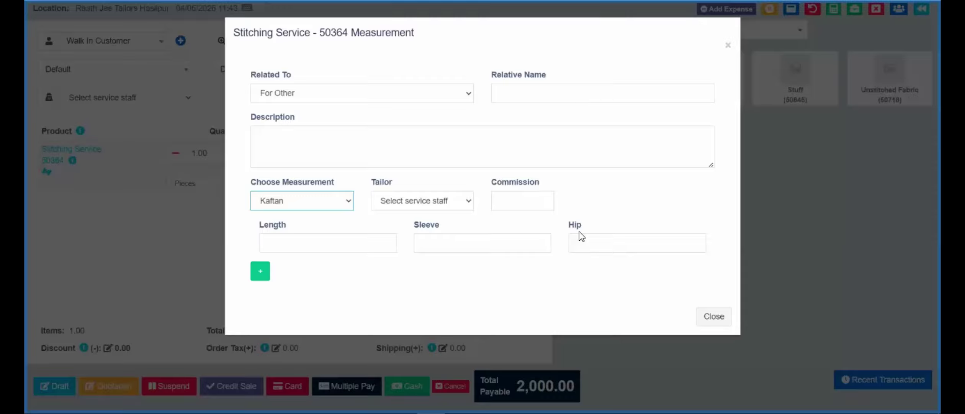
pyautogui.click(315, 209)
pyautogui.click(313, 243)
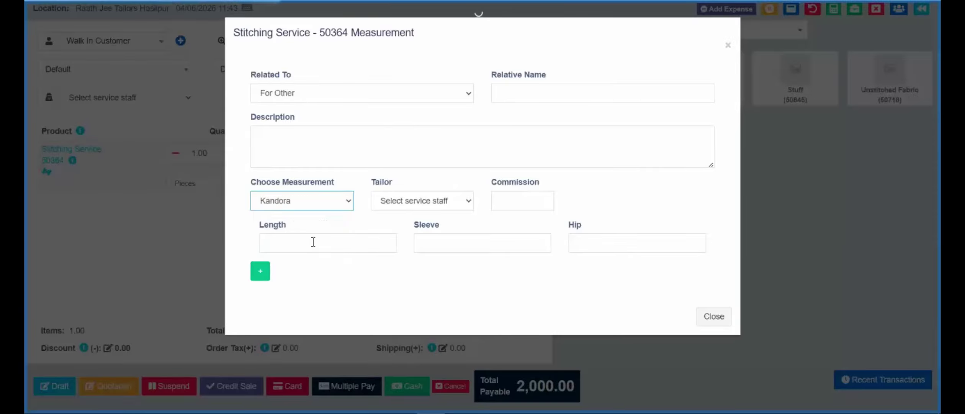
pyautogui.click(305, 208)
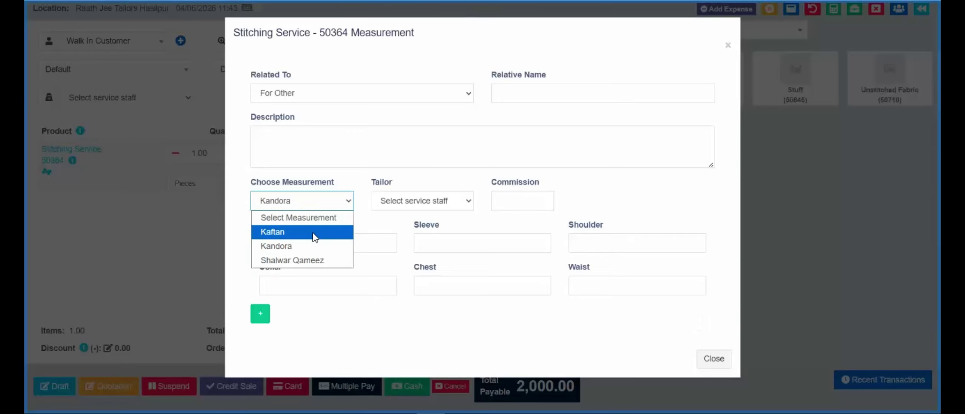
pyautogui.click(311, 261)
pyautogui.scroll(-4, 484, 277)
pyautogui.scroll(-3, 484, 276)
pyautogui.scroll(6, 484, 277)
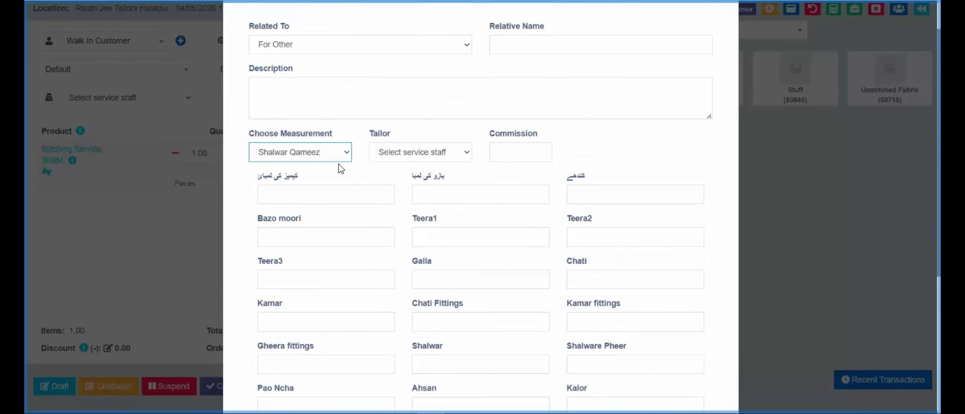
# - Choose the Kaftan measurement, assign the first listed tailor and set the commission to 400
pyautogui.click(329, 151)
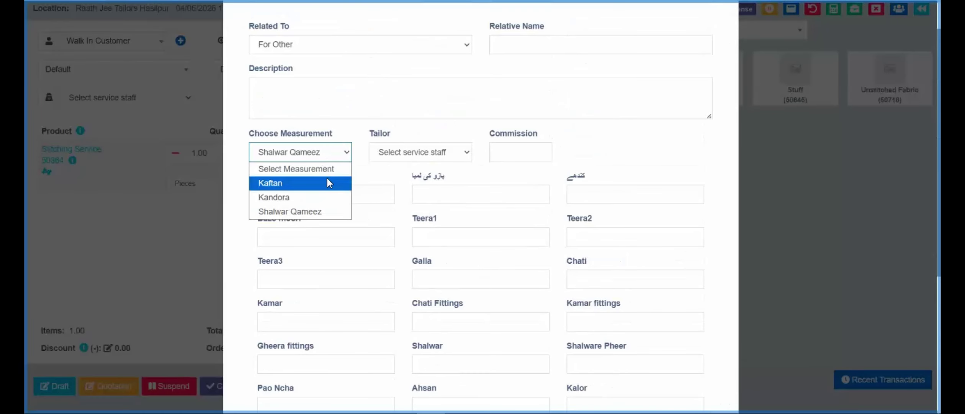
pyautogui.click(326, 181)
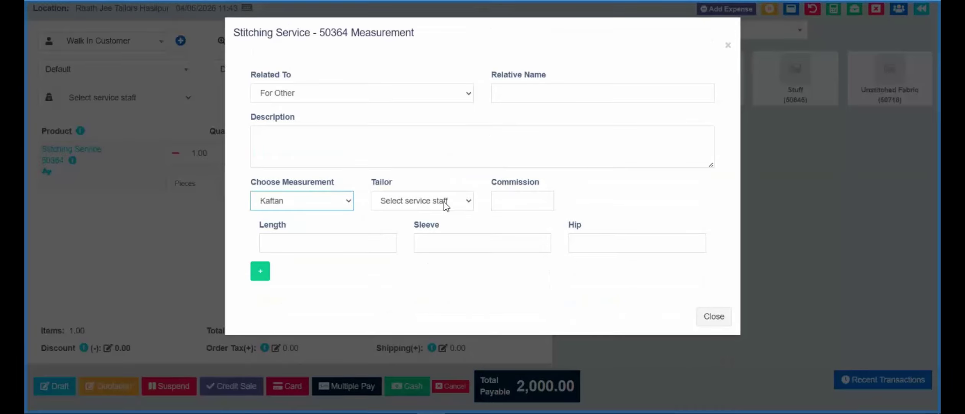
pyautogui.click(441, 209)
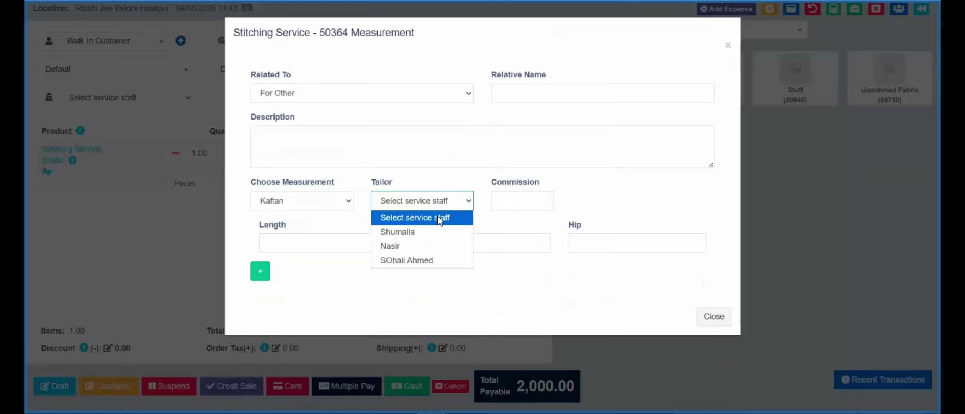
pyautogui.click(434, 237)
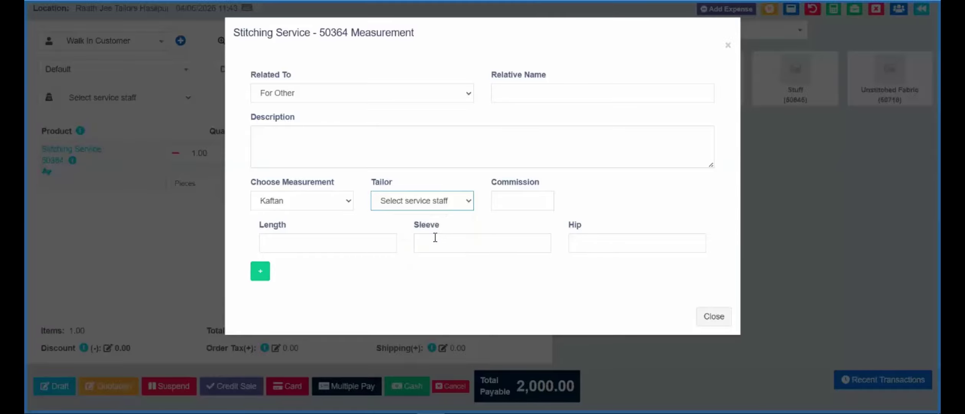
pyautogui.click(519, 201)
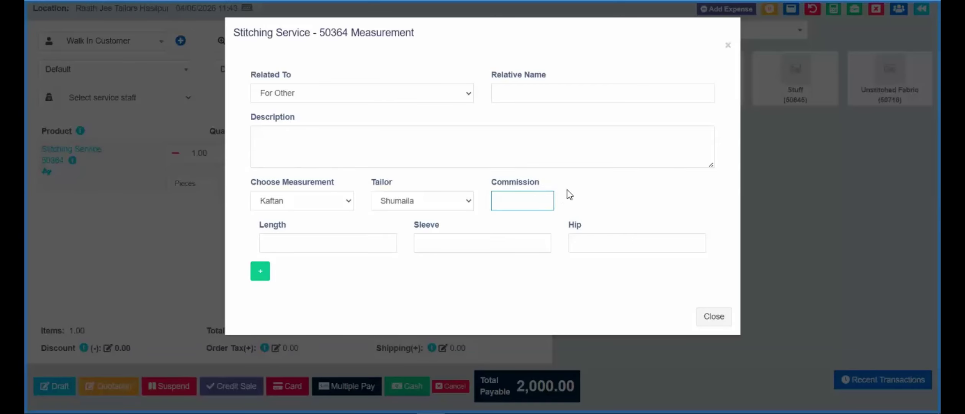
pyautogui.write('400')
# - Enter the Kaftan measurements as length 56, sleeve 88 and hip 45, and add a second measurement row
pyautogui.click(371, 247)
pyautogui.write('56')
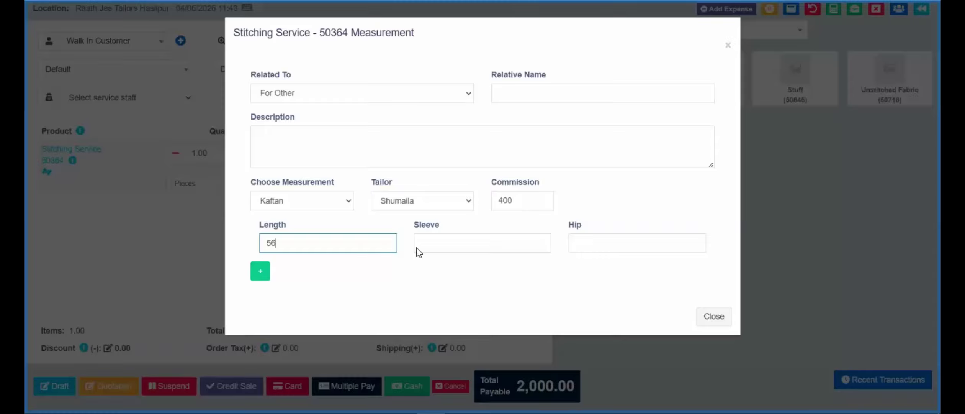
pyautogui.click(442, 245)
pyautogui.write('88')
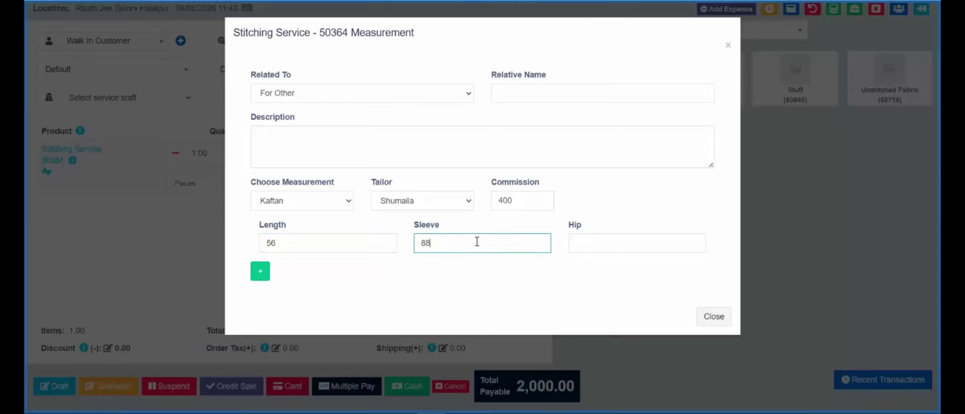
pyautogui.click(585, 242)
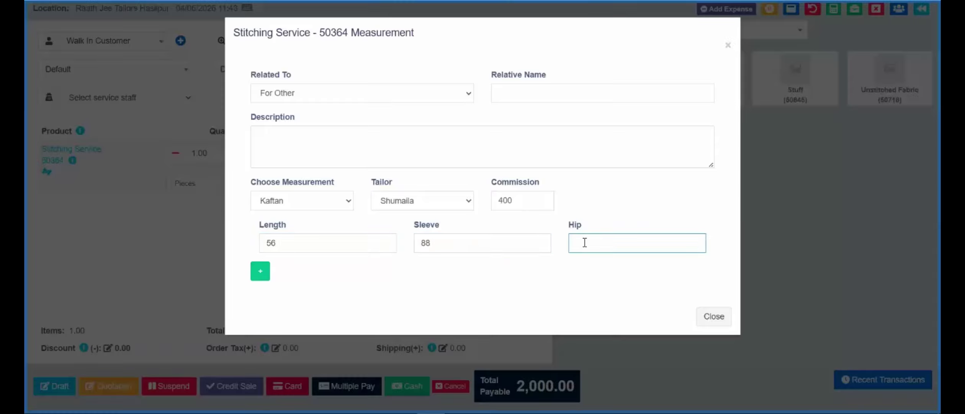
pyautogui.write('45')
pyautogui.click(261, 272)
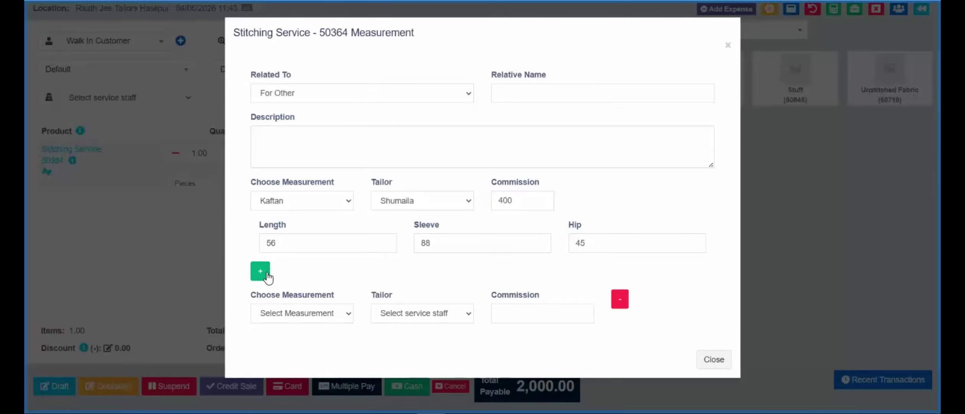
# - Choose the Kandora measurement in the second row, assign the second listed tailor and set the commission to 500
pyautogui.click(339, 318)
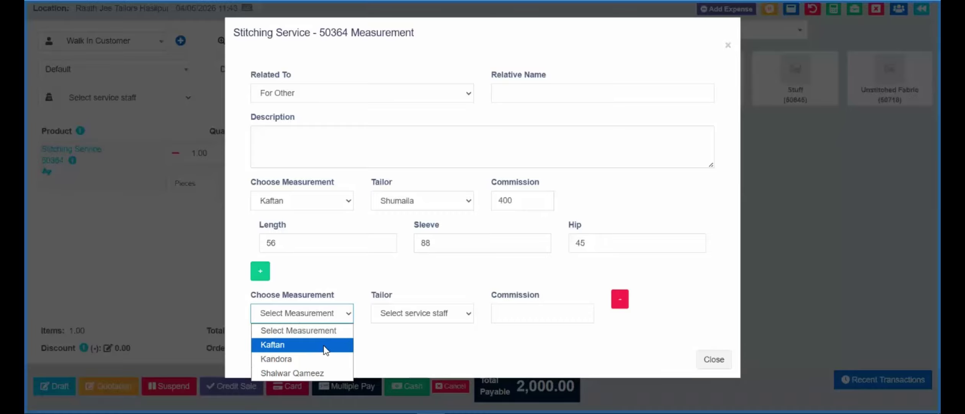
pyautogui.click(321, 360)
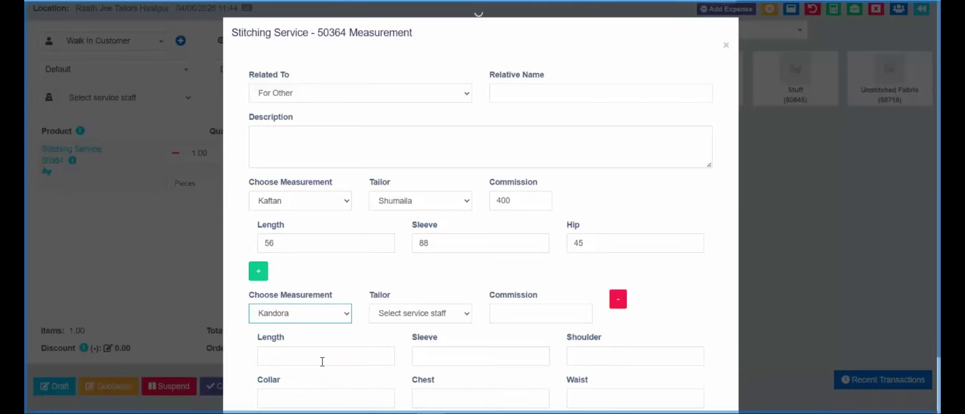
pyautogui.scroll(-2, 468, 319)
pyautogui.click(464, 256)
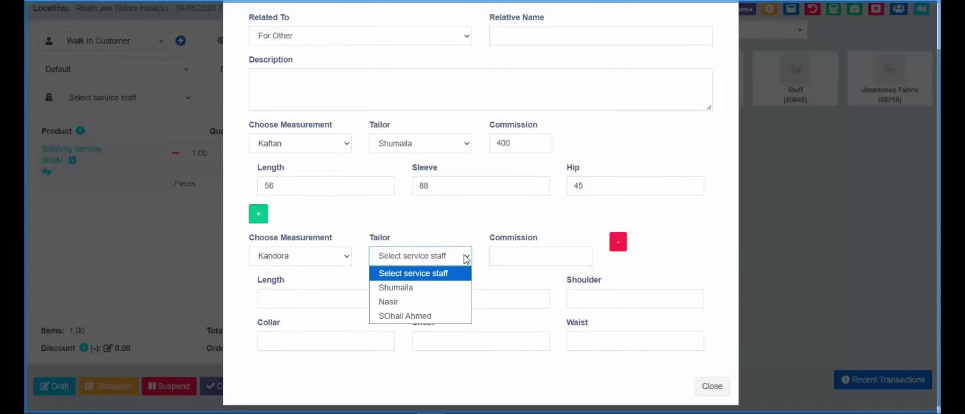
pyautogui.click(428, 307)
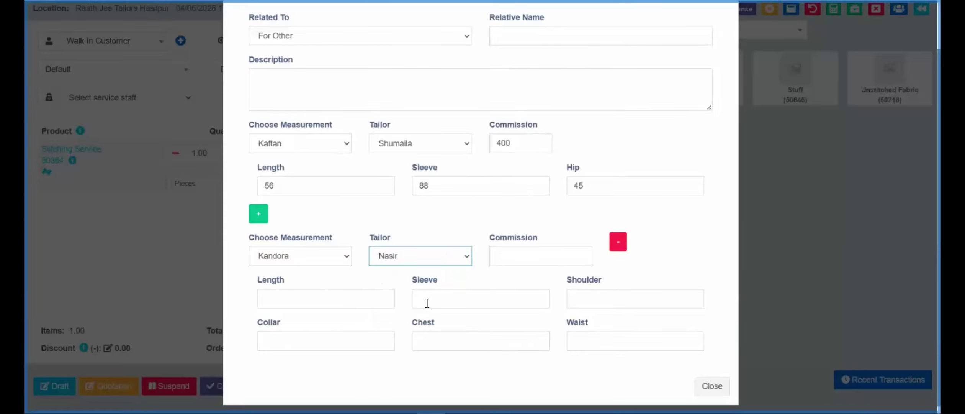
pyautogui.scroll(1, 343, 168)
pyautogui.scroll(2, 343, 165)
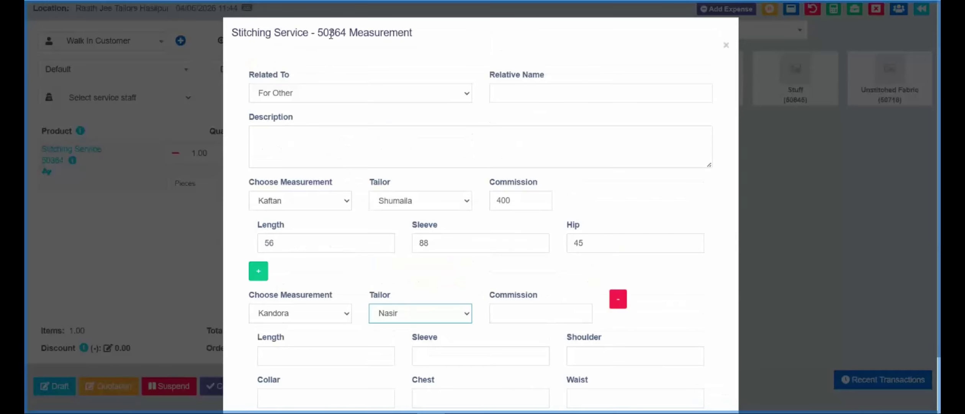
pyautogui.scroll(-2, 431, 315)
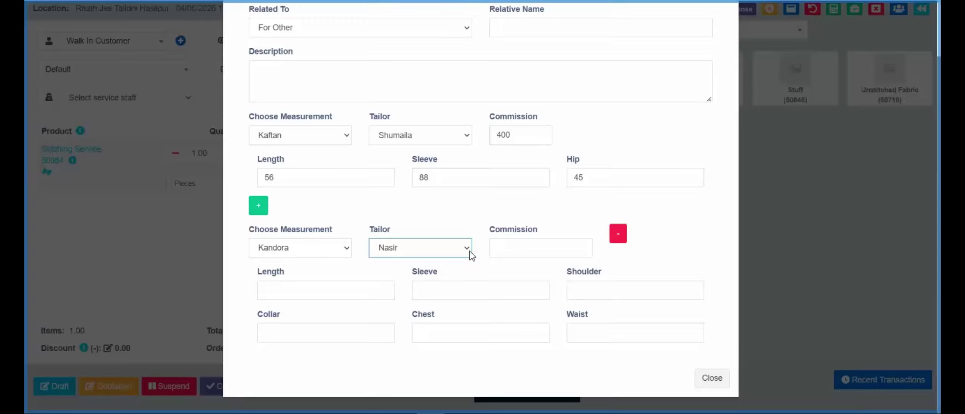
pyautogui.click(527, 251)
pyautogui.write('5')
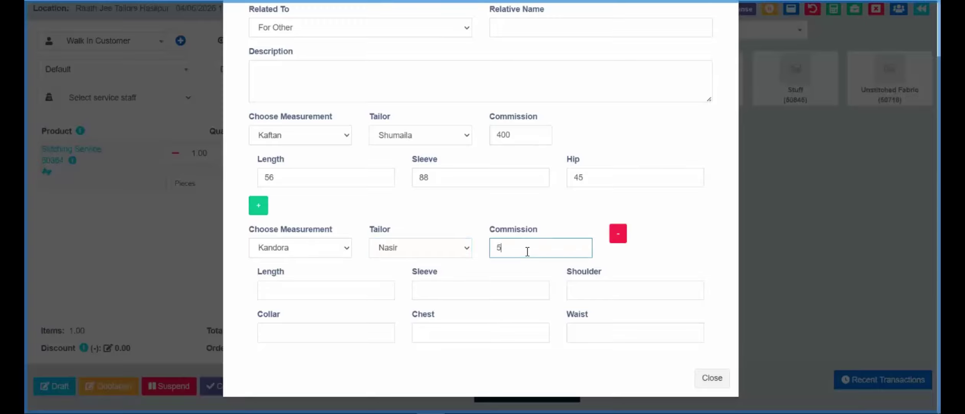
pyautogui.write('00')
# - Enter the Kandora measurements as length 34, sleeve 23, shoulder 76, collar 23, chest 23 and waist 545
pyautogui.click(342, 281)
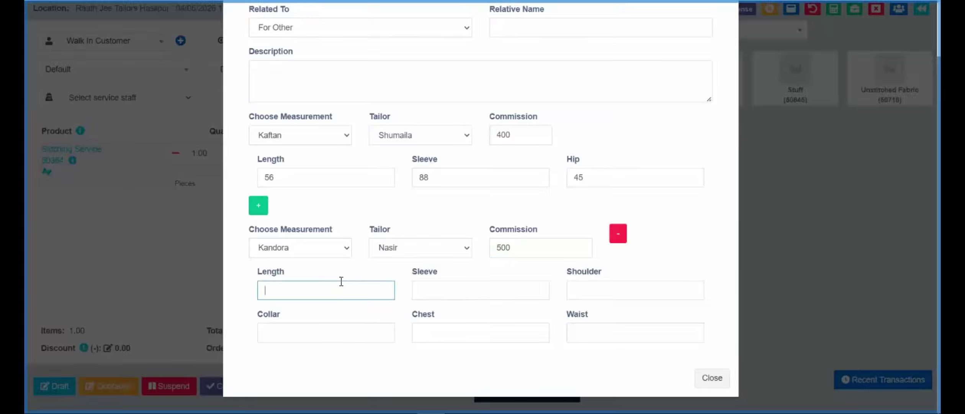
pyautogui.write('34')
pyautogui.click(495, 290)
pyautogui.write('23')
pyautogui.click(583, 290)
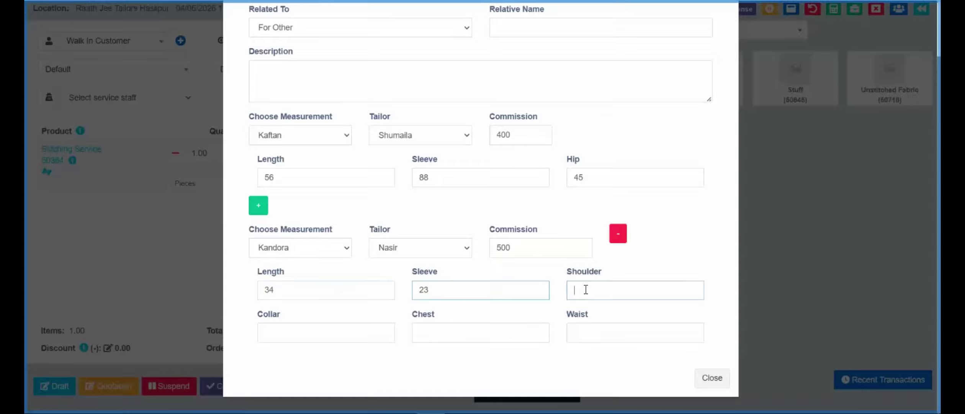
pyautogui.write('76')
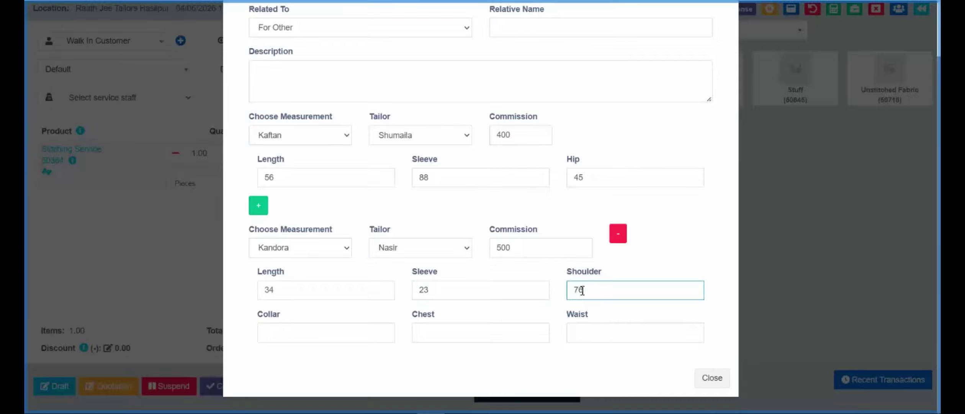
pyautogui.click(317, 336)
pyautogui.write('23')
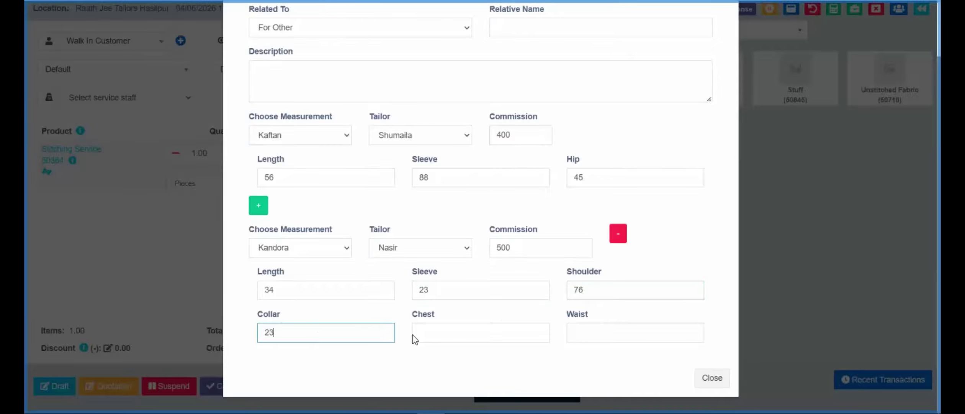
pyautogui.click(445, 334)
pyautogui.write('23')
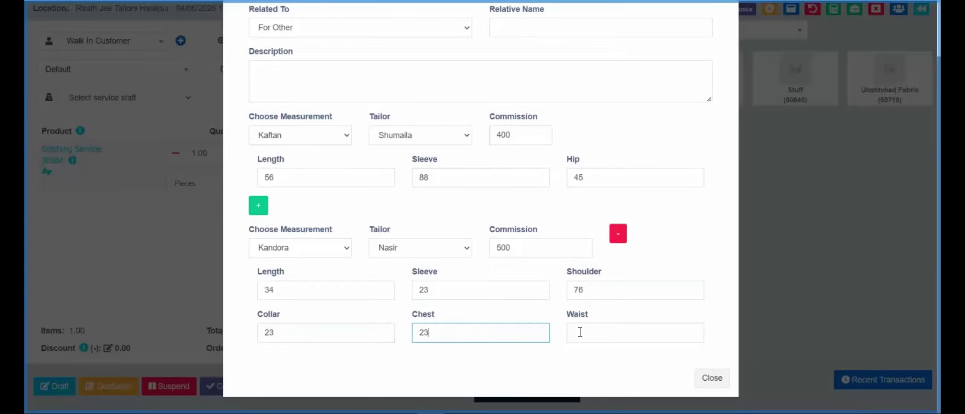
pyautogui.click(602, 332)
pyautogui.write('545')
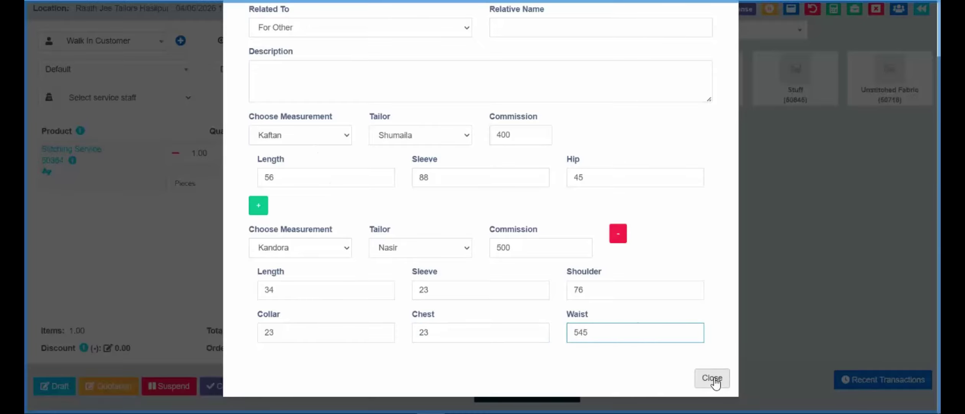
# - Change the Stitching Service measurement's relation to For Self and close the measurement form
pyautogui.scroll(2, 653, 256)
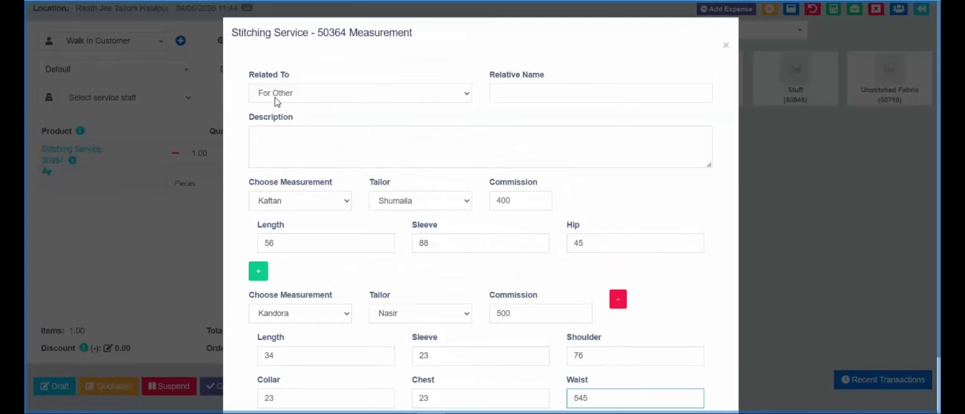
pyautogui.click(276, 98)
pyautogui.click(283, 110)
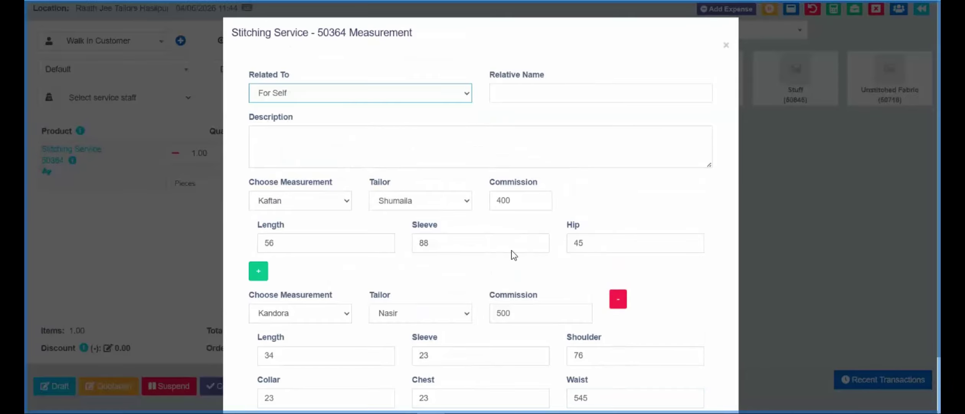
pyautogui.scroll(-2, 673, 310)
pyautogui.click(711, 381)
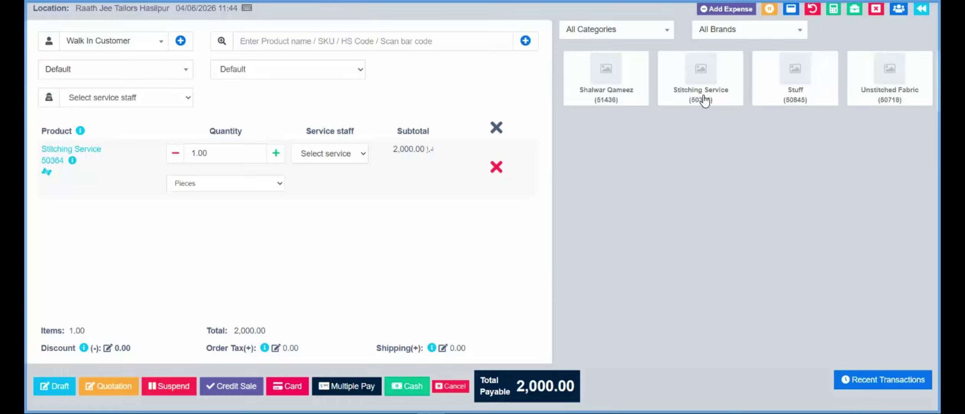
# - Add Shalwar Qameez to the order, look at its empty measurement form, and remove the item again
pyautogui.click(613, 99)
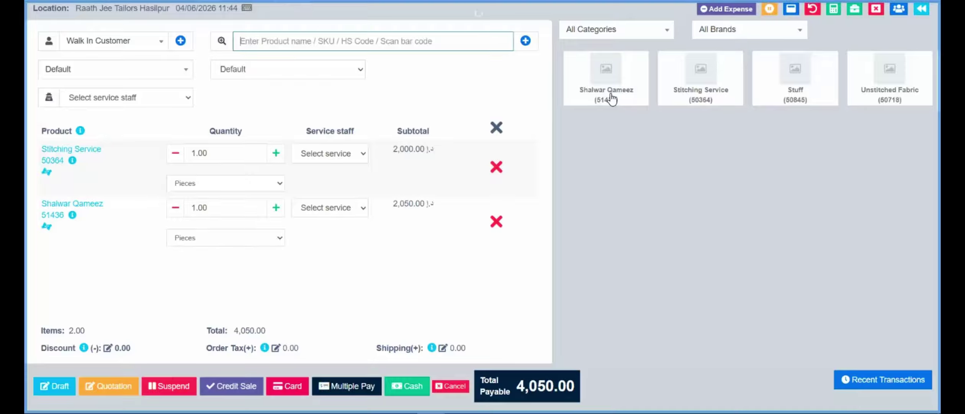
pyautogui.click(47, 227)
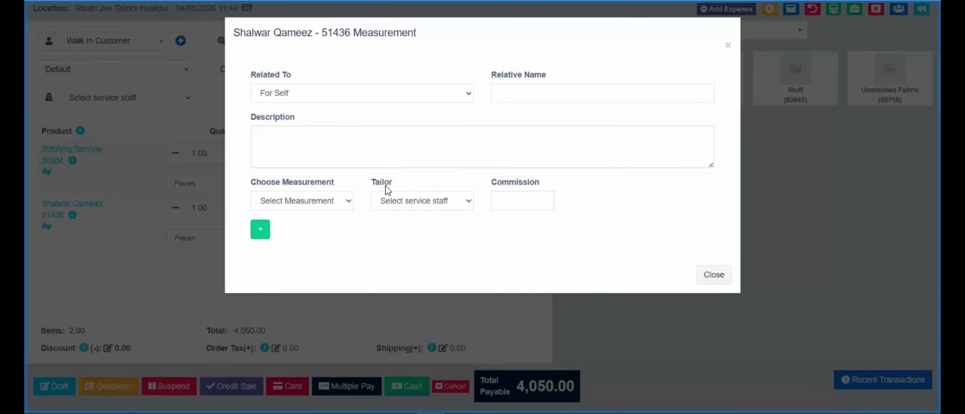
pyautogui.click(707, 275)
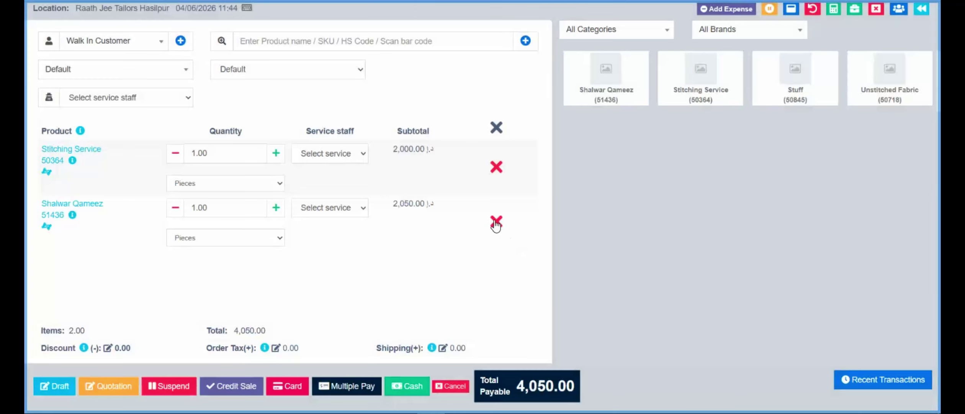
pyautogui.click(496, 222)
# - Add the Stuff product to the order and set its quantity to 3 pieces
pyautogui.click(798, 89)
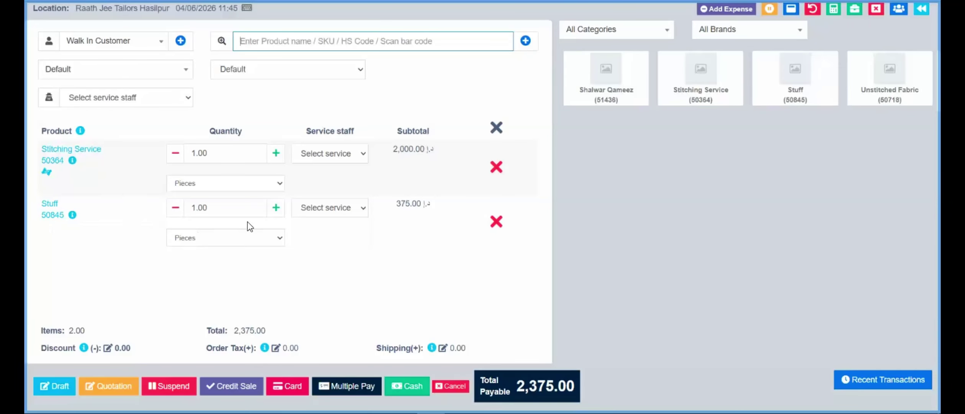
pyautogui.click(276, 207)
pyautogui.click(275, 208)
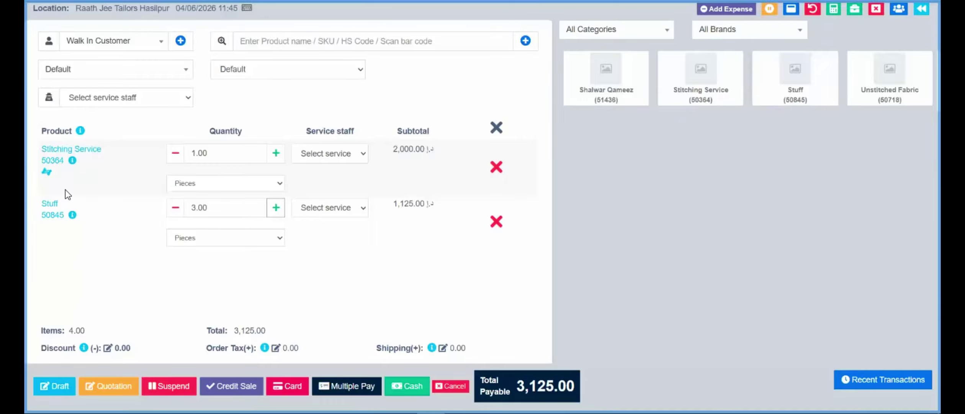
# - Review the Stitching Service line's price, discount and description details, as well as its Kaftan and Kandora measurements
pyautogui.click(47, 170)
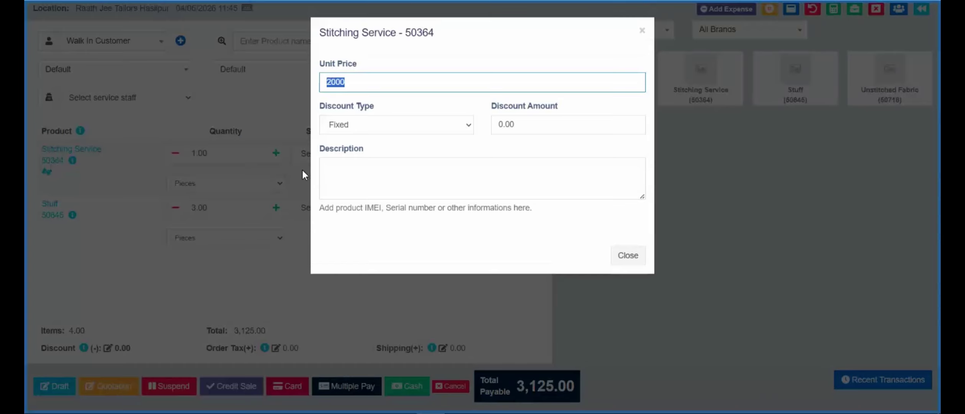
pyautogui.click(342, 168)
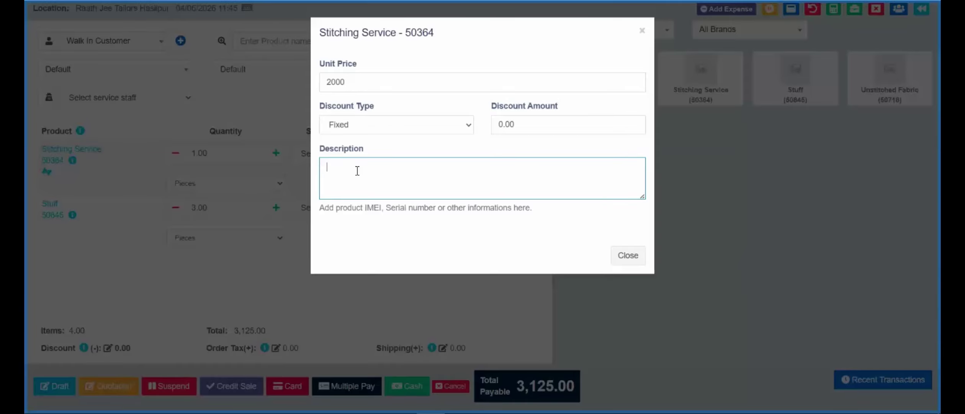
pyautogui.click(642, 30)
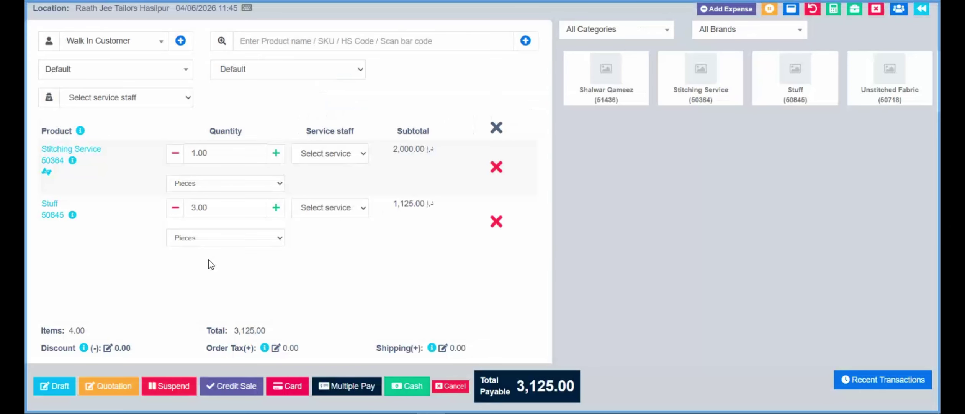
pyautogui.click(52, 163)
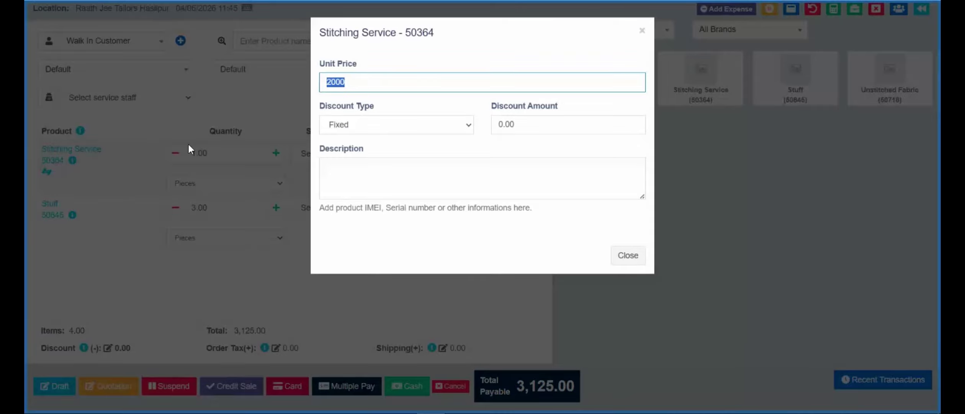
pyautogui.click(641, 30)
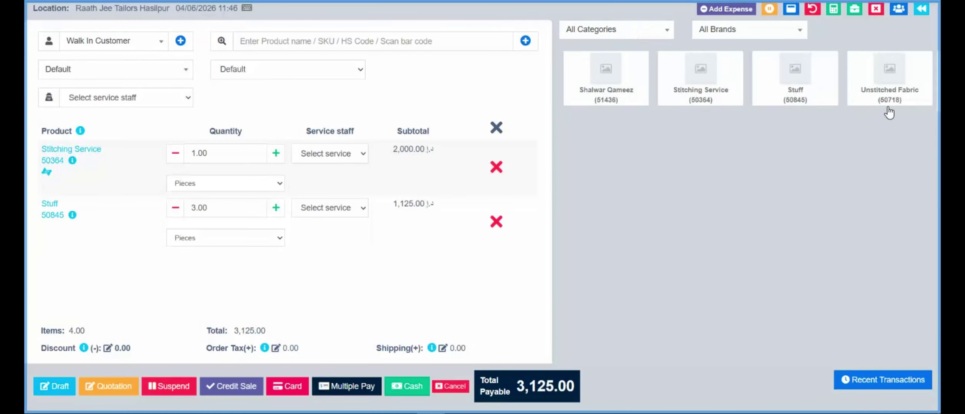
pyautogui.click(45, 174)
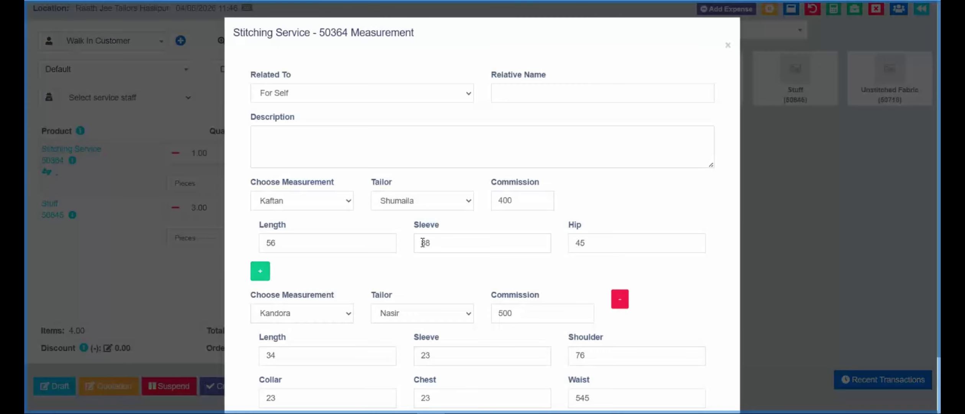
pyautogui.scroll(-2, 432, 272)
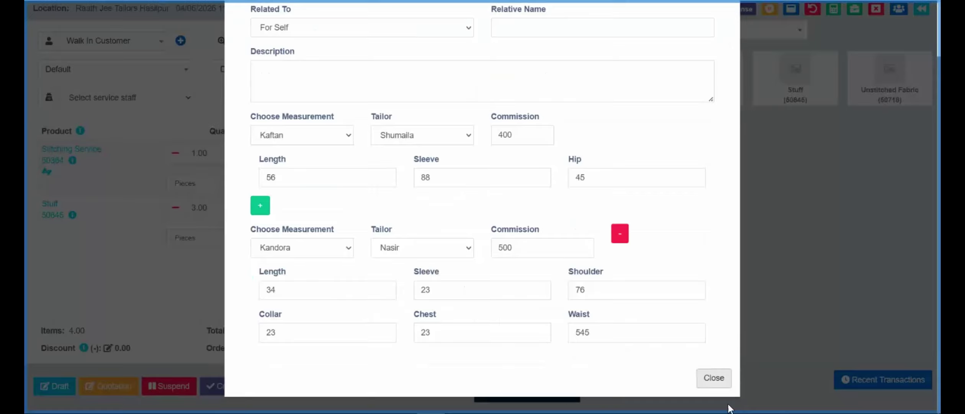
pyautogui.click(720, 387)
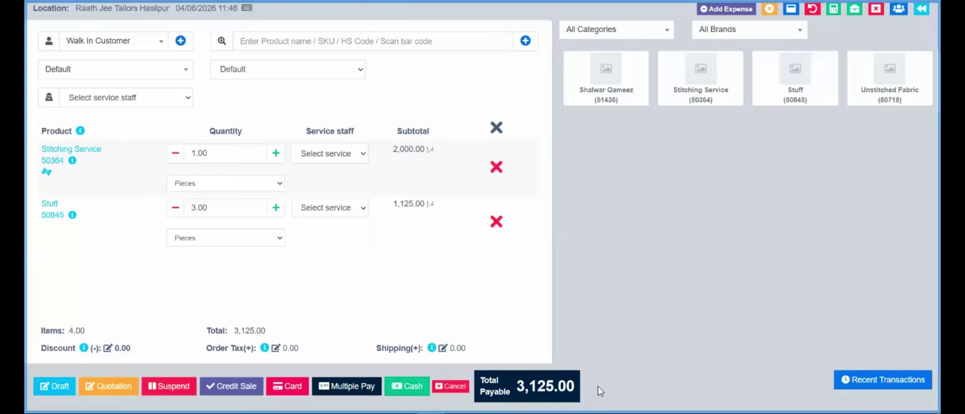
# - Finalize the sale with a partial Cash payment of 2000 and no payment account, and cancel printing the receipt
pyautogui.click(366, 393)
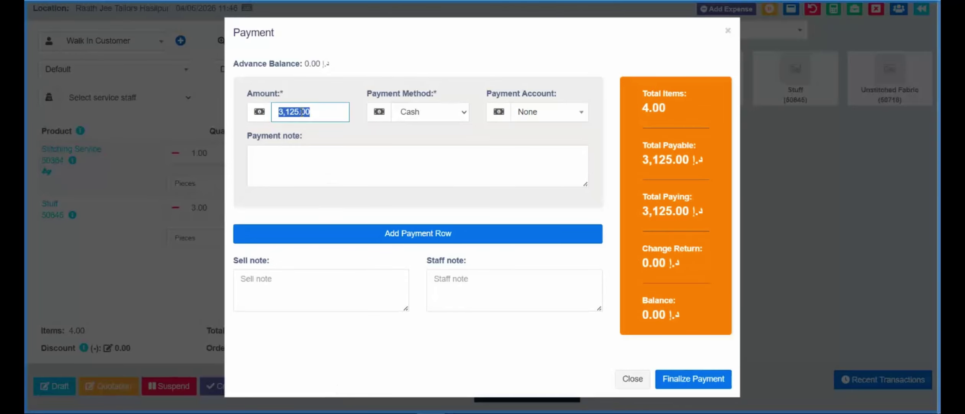
pyautogui.write('2000')
pyautogui.click(475, 139)
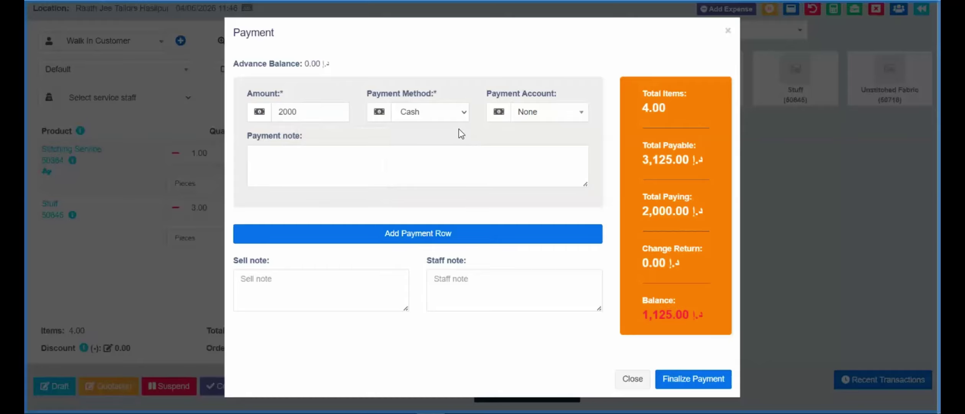
pyautogui.click(459, 116)
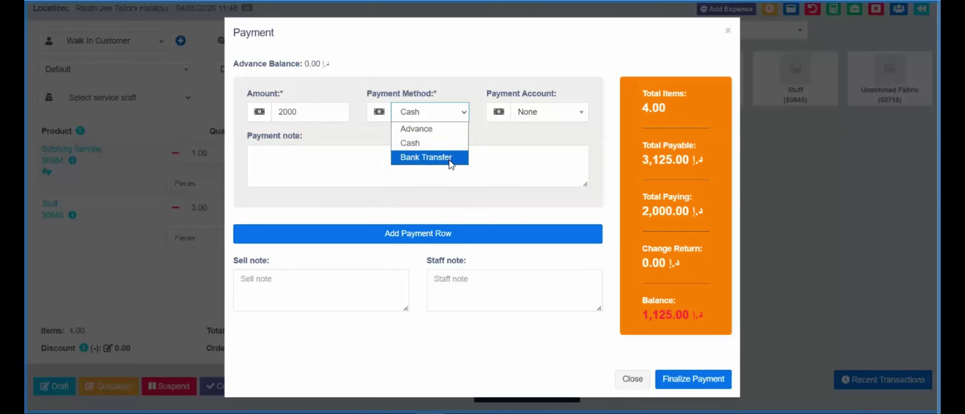
pyautogui.click(480, 139)
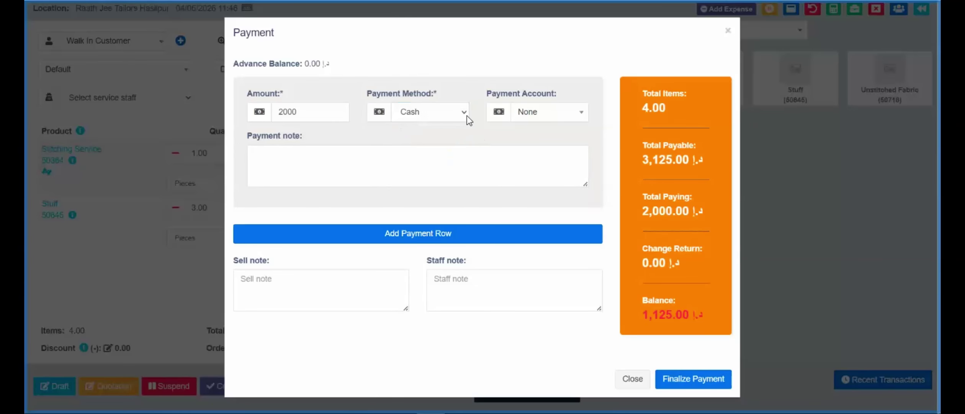
pyautogui.click(573, 120)
pyautogui.click(573, 120)
pyautogui.click(695, 381)
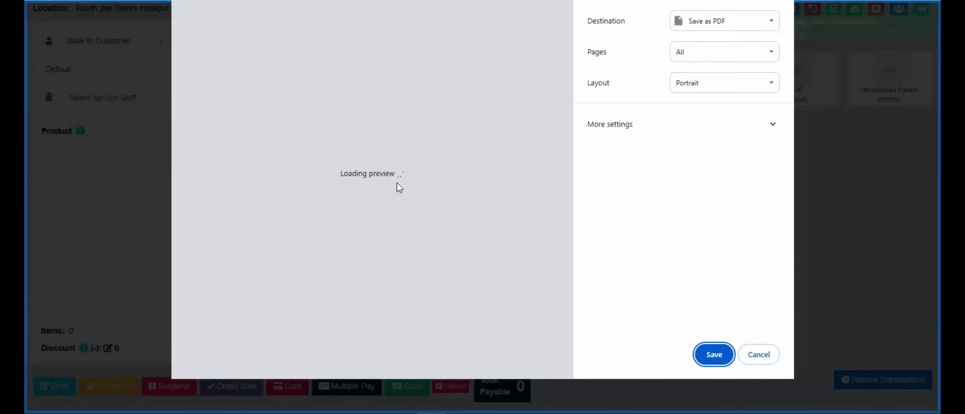
pyautogui.click(758, 357)
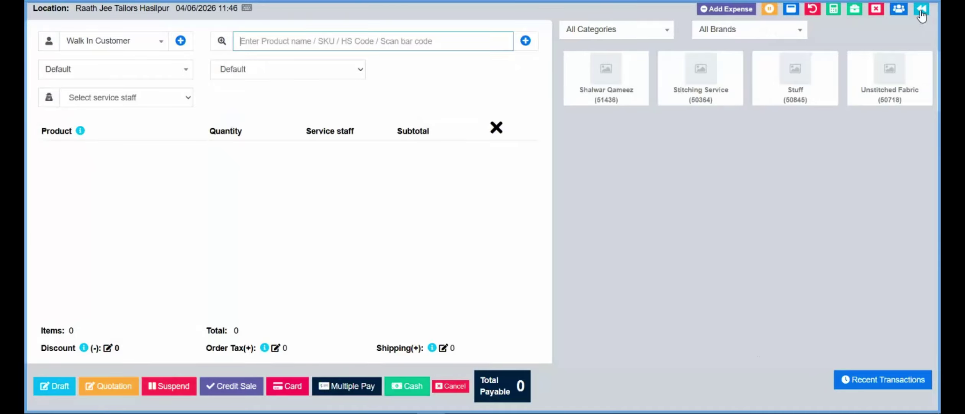
# - Leave the POS screen and open the Stitching Orders list
pyautogui.click(921, 12)
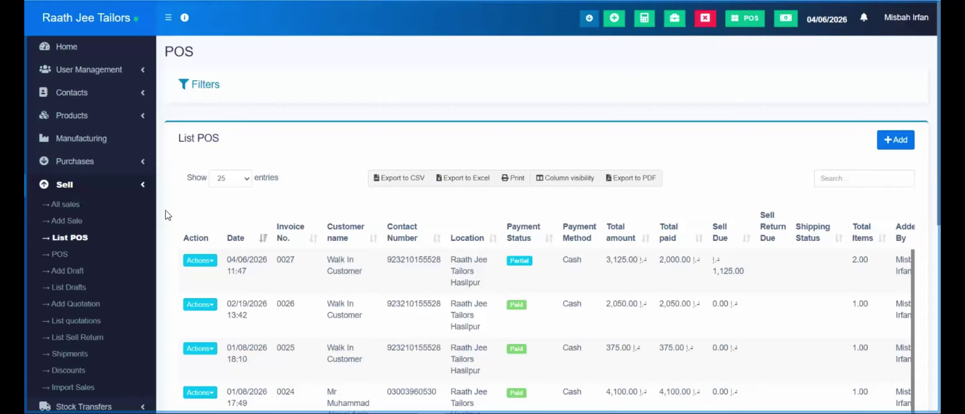
pyautogui.click(143, 187)
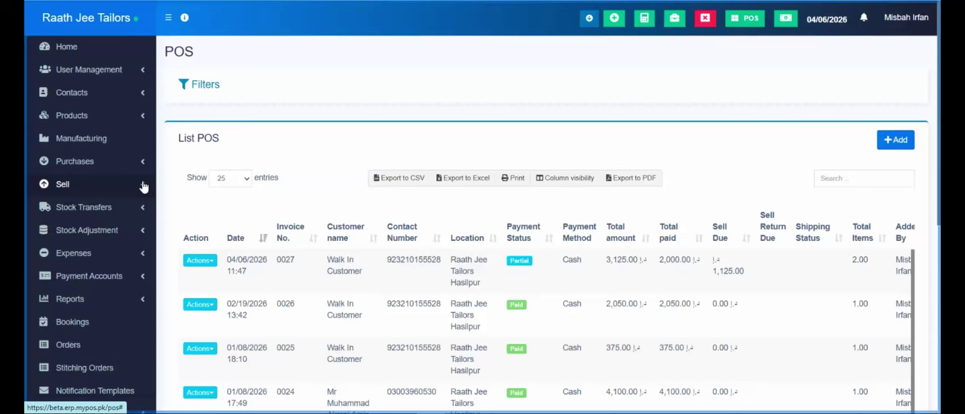
pyautogui.scroll(-3, 143, 207)
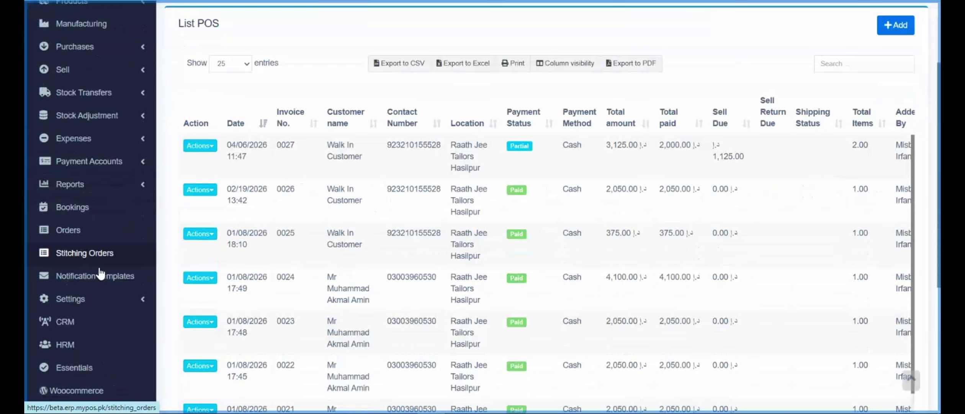
pyautogui.click(79, 253)
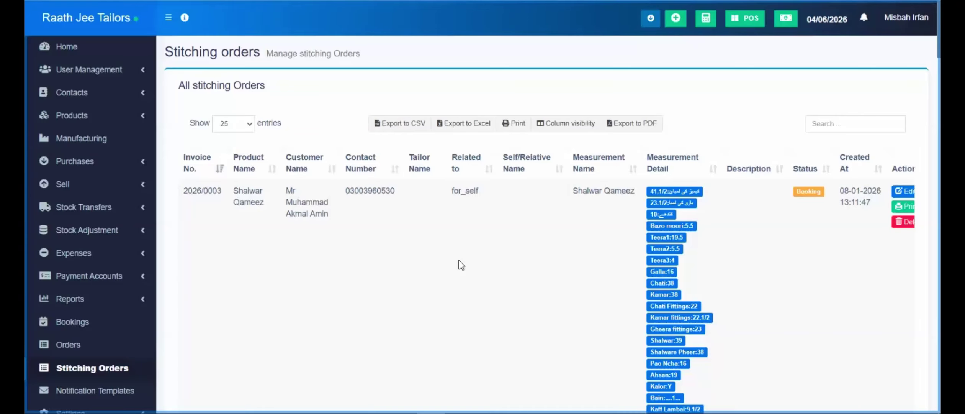
# - Examine the Walk In Customer's Kaftan and Kandora stitching orders, including their measurement names, assigned tailors and statuses
pyautogui.scroll(-7, 460, 260)
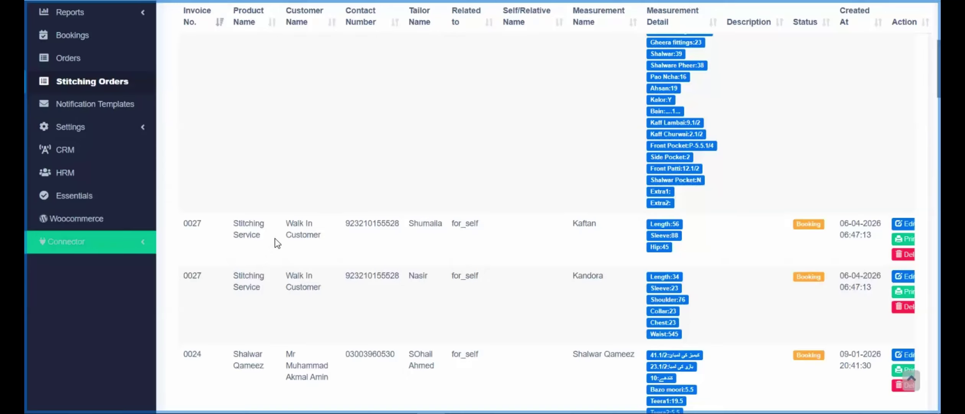
pyautogui.scroll(-1, 277, 242)
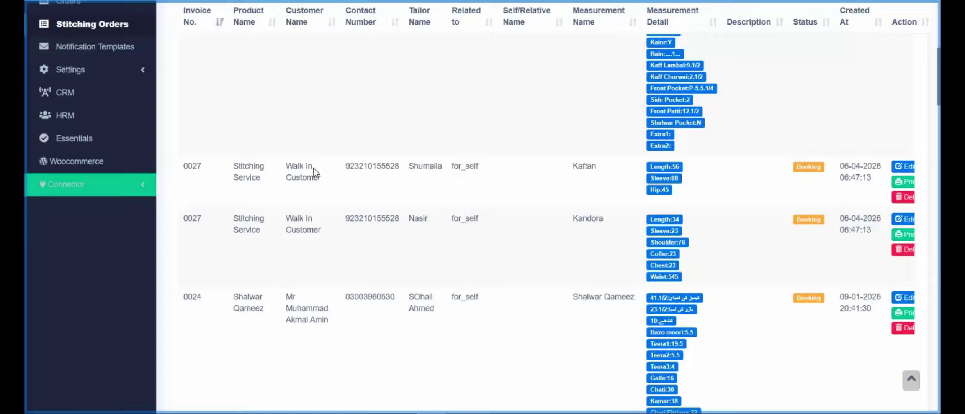
pyautogui.moveTo(293, 167); pyautogui.dragTo(315, 172)
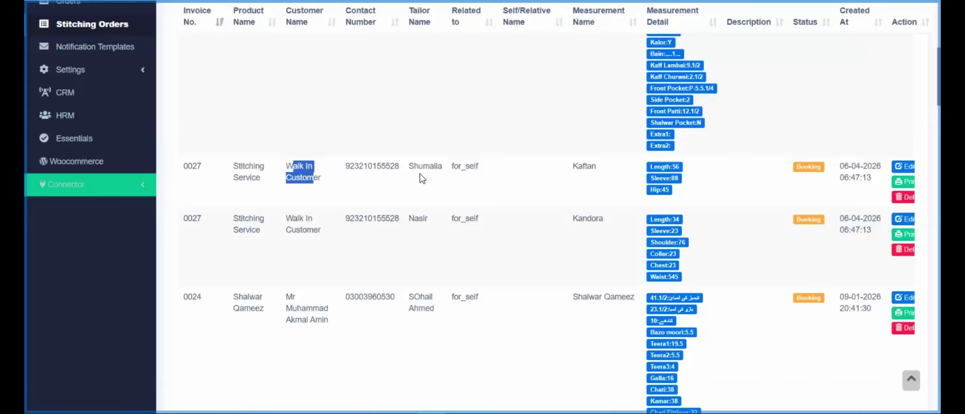
pyautogui.moveTo(578, 165); pyautogui.dragTo(592, 167)
pyautogui.moveTo(582, 218); pyautogui.dragTo(604, 219)
pyautogui.moveTo(408, 165); pyautogui.dragTo(444, 166)
pyautogui.moveTo(408, 219); pyautogui.dragTo(428, 216)
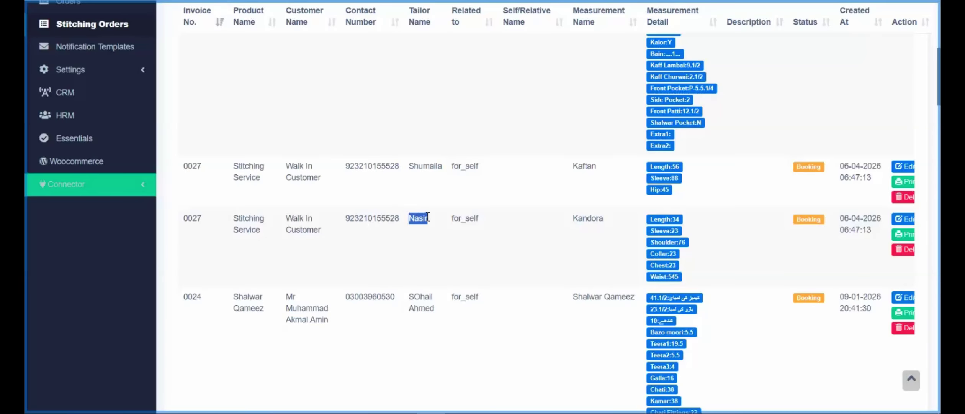
pyautogui.scroll(4, 427, 217)
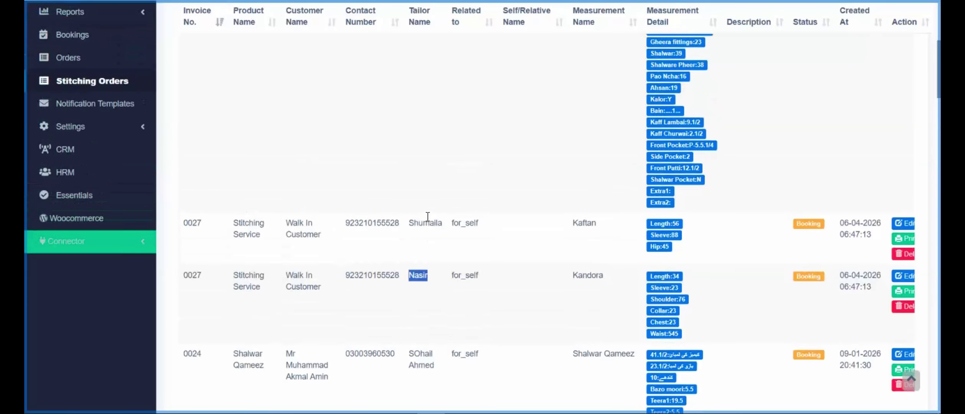
pyautogui.scroll(-5, 427, 217)
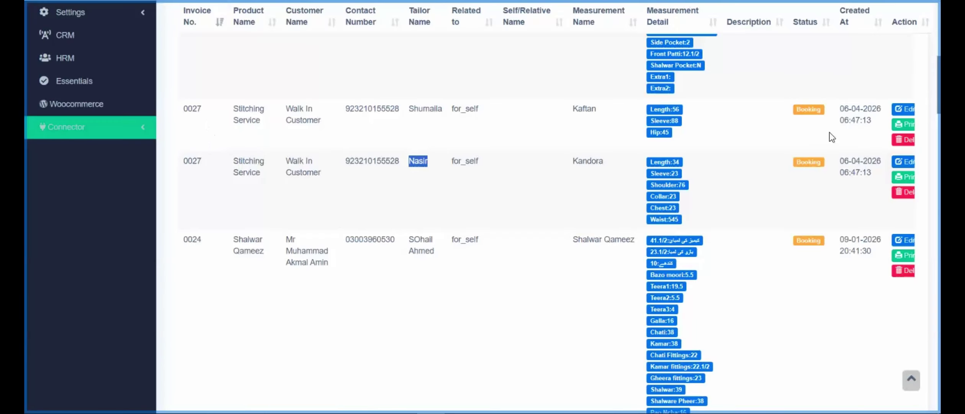
pyautogui.click(822, 110)
pyautogui.moveTo(796, 164); pyautogui.dragTo(809, 164)
# - Preview the tailor print of the Kaftan stitching order at a custom scale of 200, and cancel printing
pyautogui.click(903, 127)
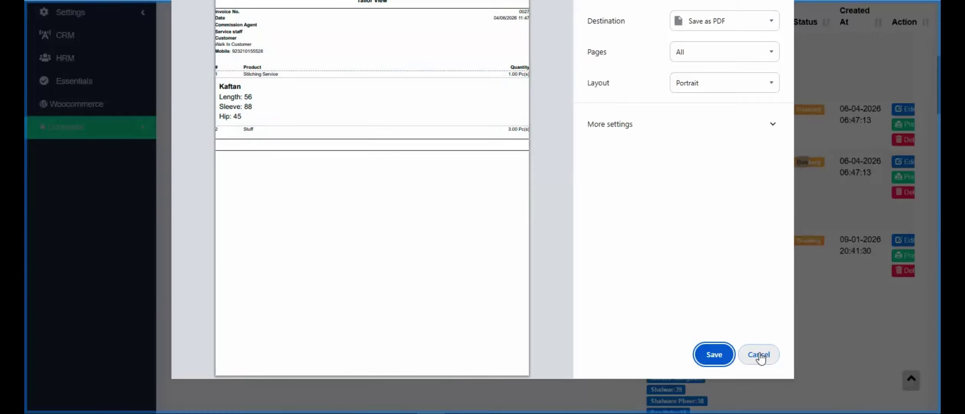
pyautogui.click(707, 132)
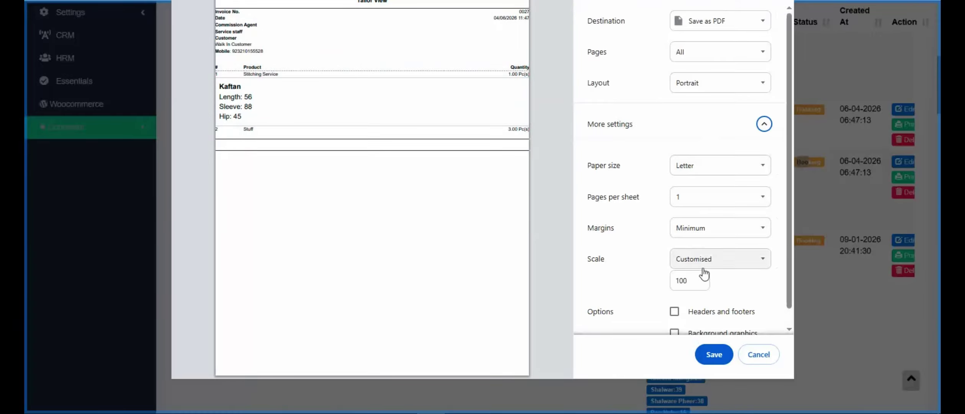
pyautogui.click(690, 280)
pyautogui.moveTo(688, 280); pyautogui.dragTo(675, 283)
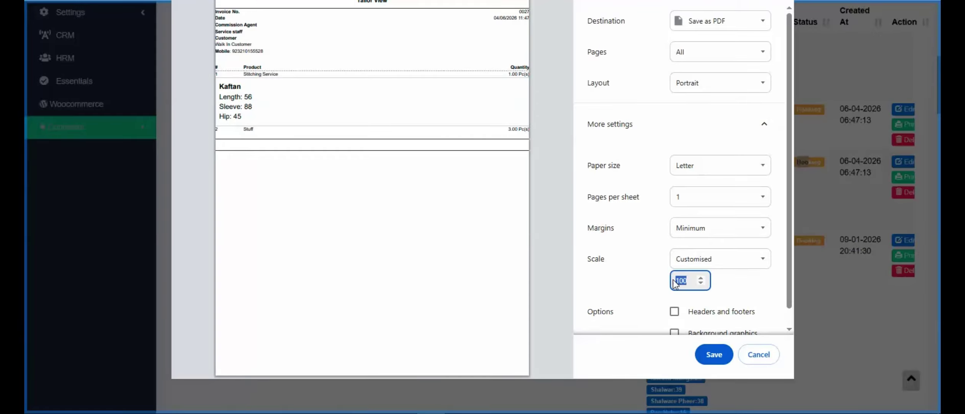
pyautogui.write('200')
pyautogui.click(490, 217)
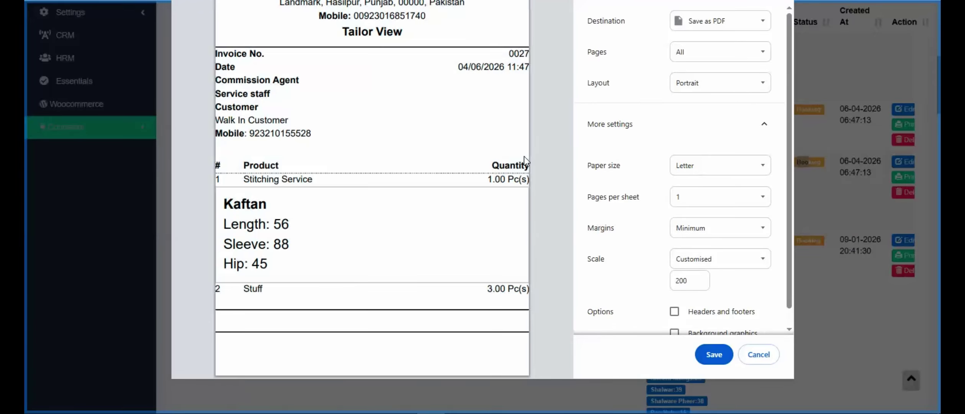
pyautogui.click(759, 356)
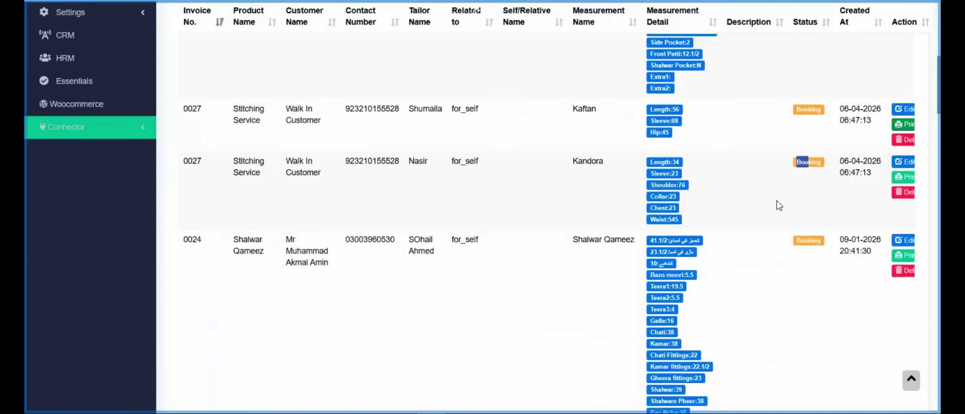
# - Set the status of the Walk In Customer's Kandora stitching order to Cutting and update it
pyautogui.click(909, 167)
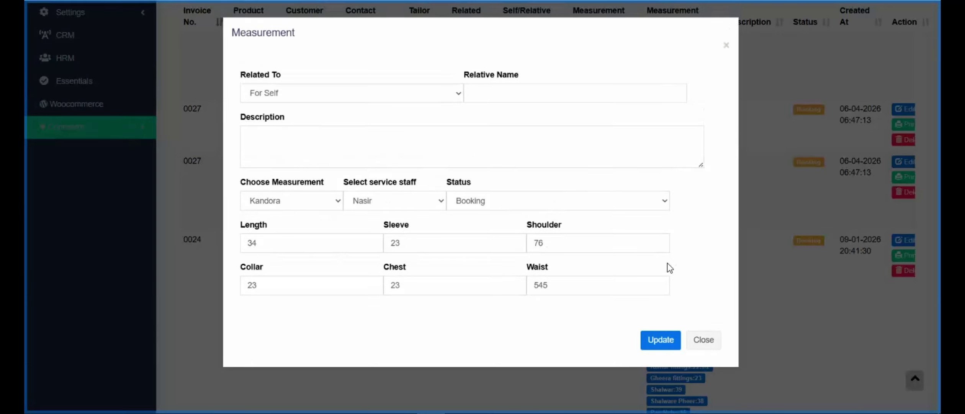
pyautogui.click(704, 340)
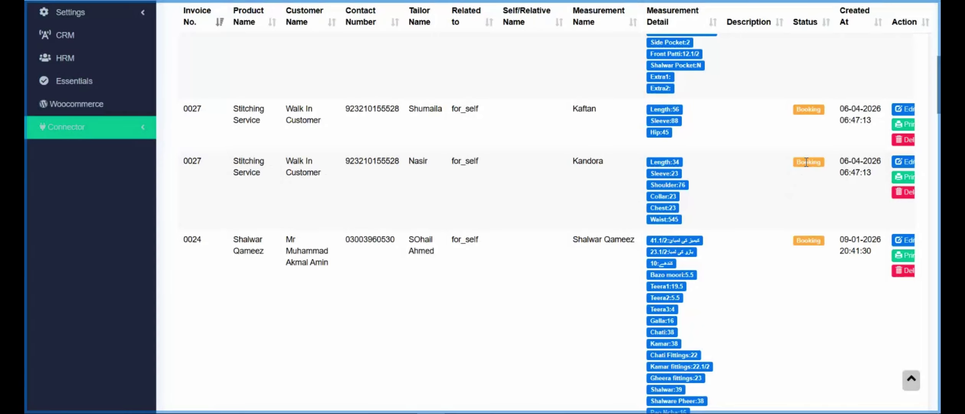
pyautogui.hotkey('ctrl', '-')
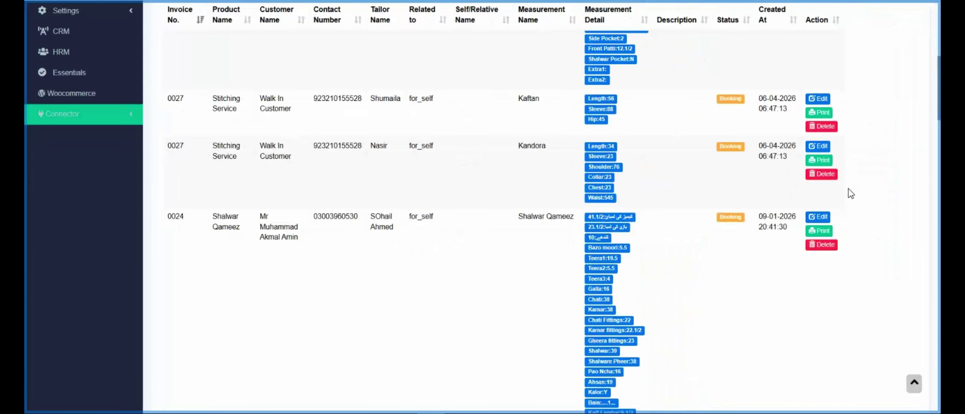
pyautogui.click(818, 147)
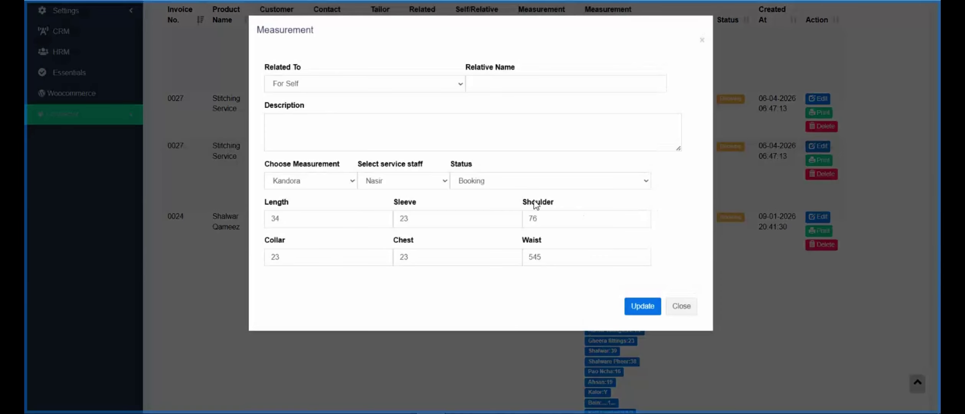
pyautogui.click(506, 184)
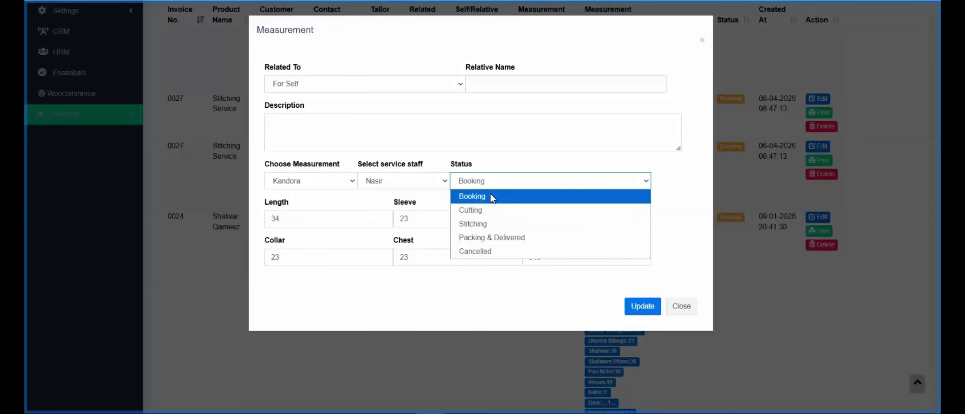
pyautogui.click(490, 212)
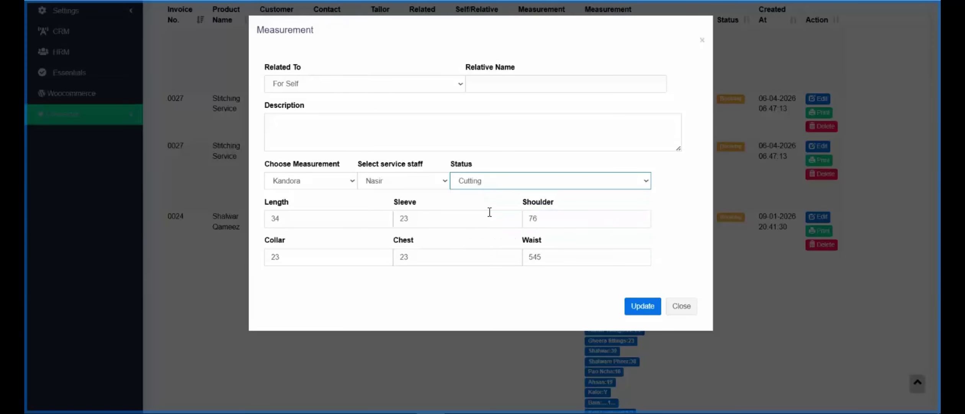
pyautogui.click(642, 306)
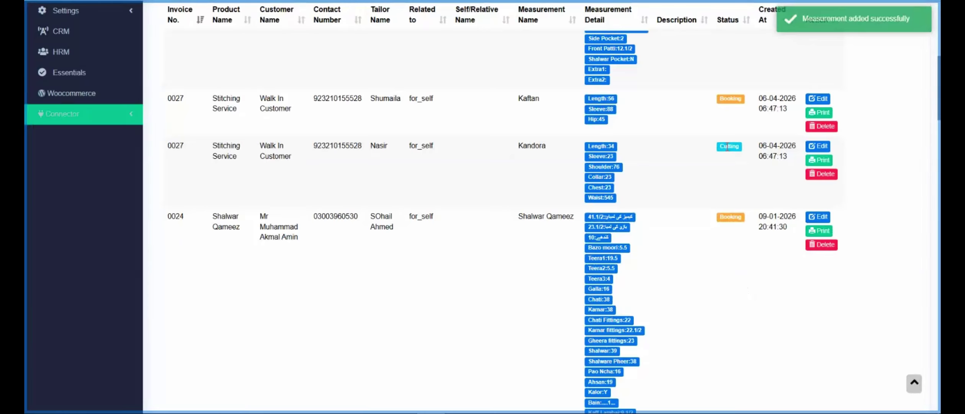
pyautogui.moveTo(728, 147); pyautogui.dragTo(740, 146)
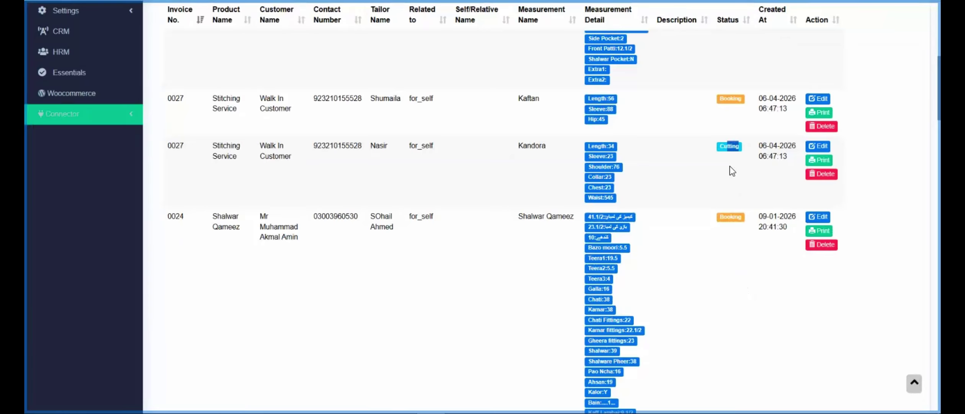
# - Review the Kandora stitching order's measurement form, including its description field, and close it without updating
pyautogui.click(820, 149)
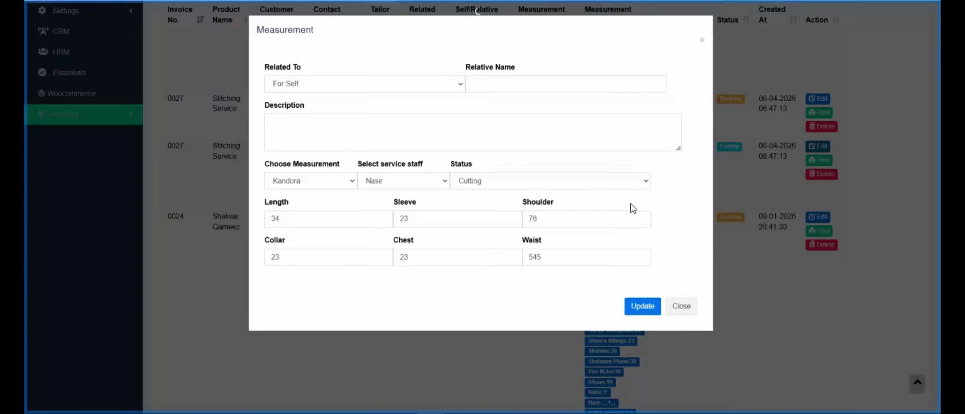
pyautogui.click(688, 307)
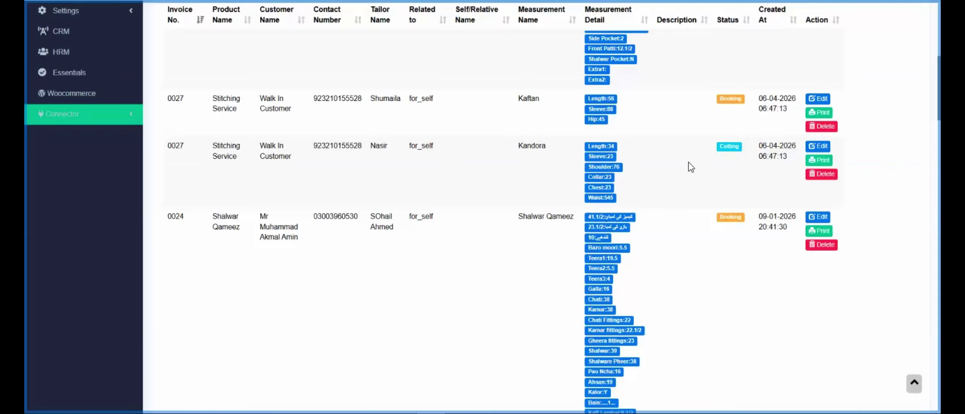
pyautogui.click(817, 146)
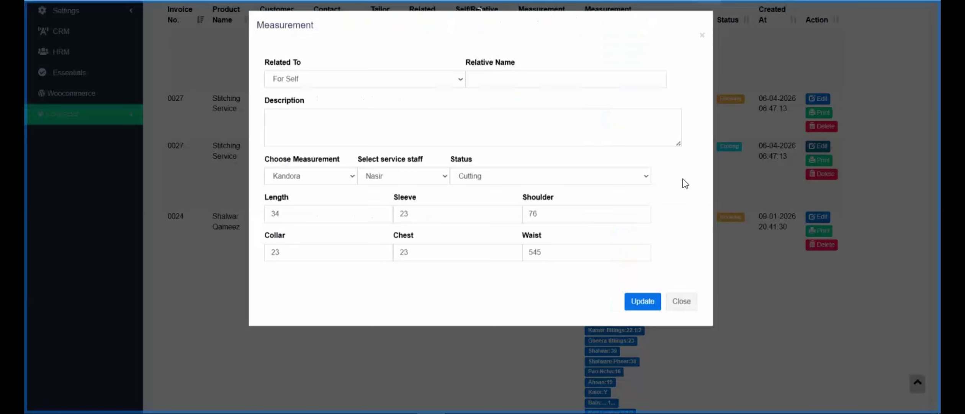
pyautogui.click(441, 124)
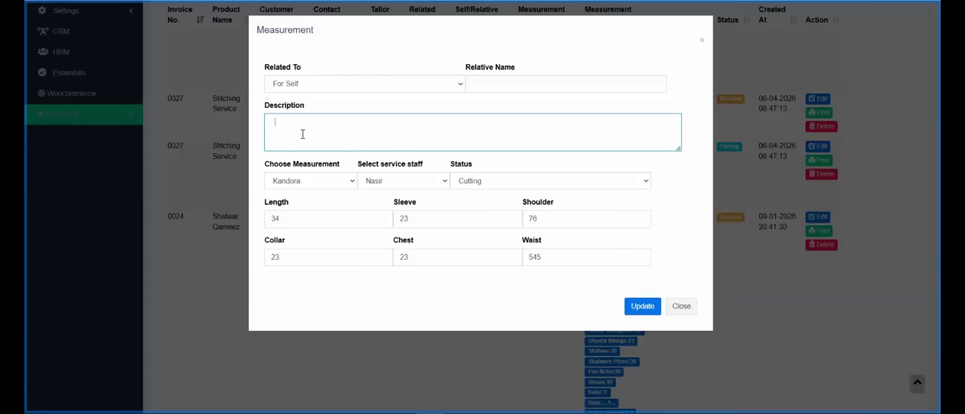
pyautogui.click(688, 307)
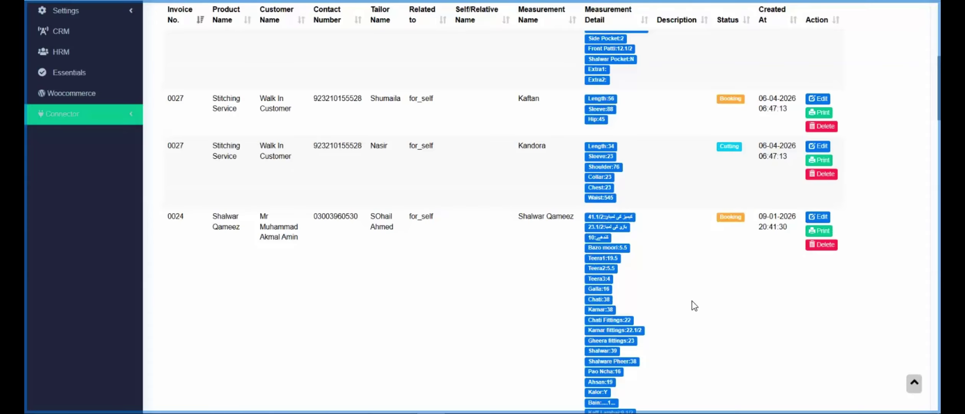
# - Open the product list and collapse its filters
pyautogui.scroll(5, 694, 305)
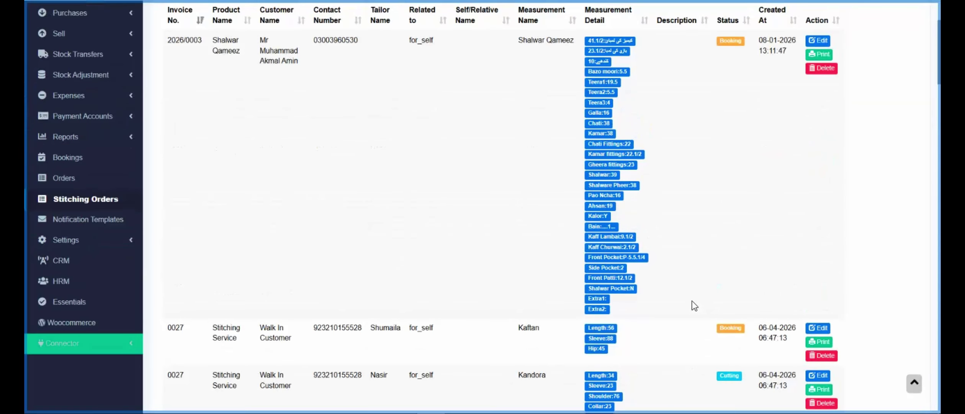
pyautogui.scroll(-4, 694, 303)
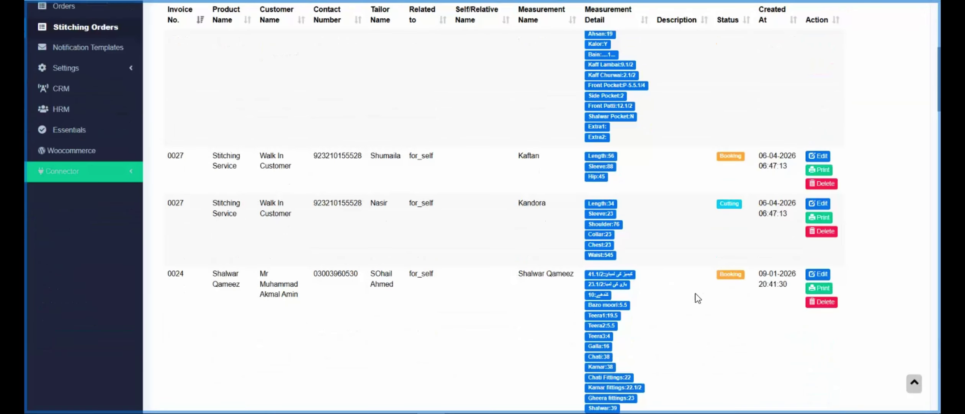
pyautogui.scroll(6, 146, 203)
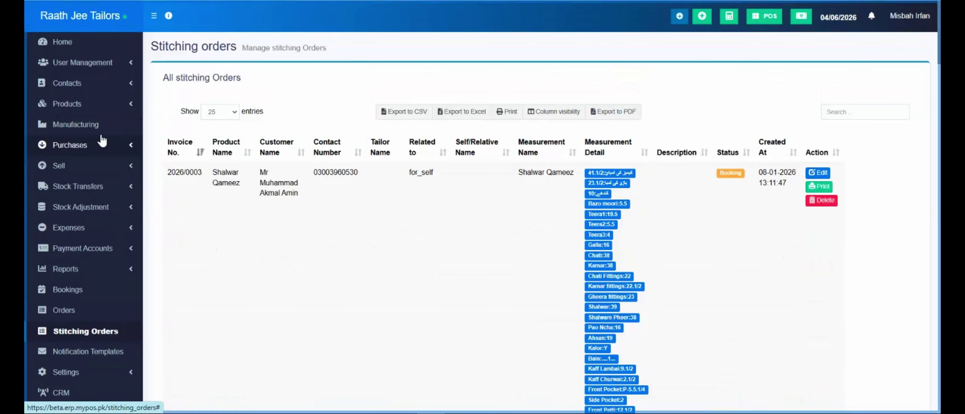
pyautogui.click(101, 103)
pyautogui.click(63, 123)
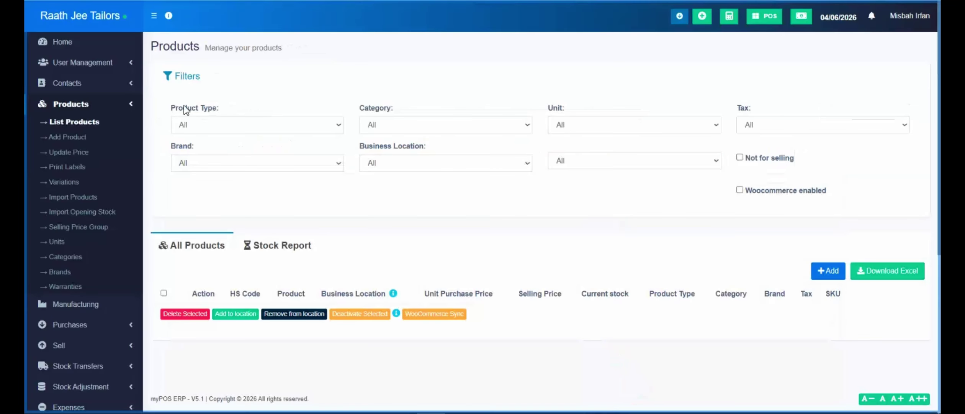
pyautogui.click(324, 86)
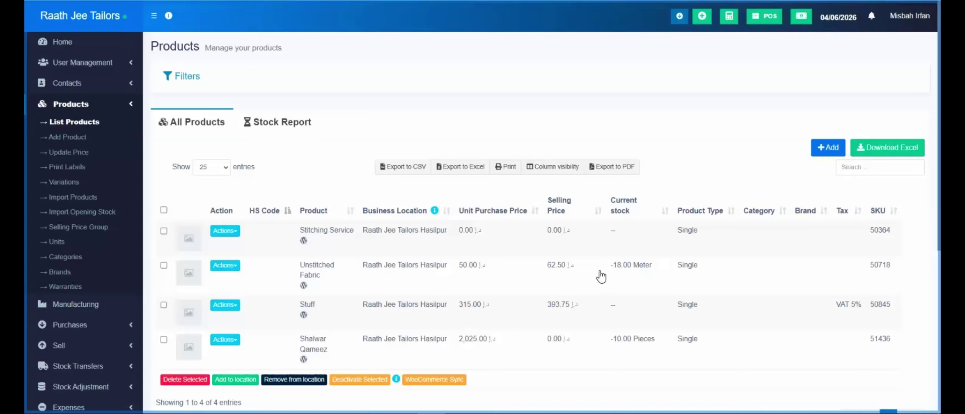
# - Open the Unstitched Fabric product for editing and examine its stock management, stitching and pricing settings
pyautogui.click(232, 269)
pyautogui.click(249, 311)
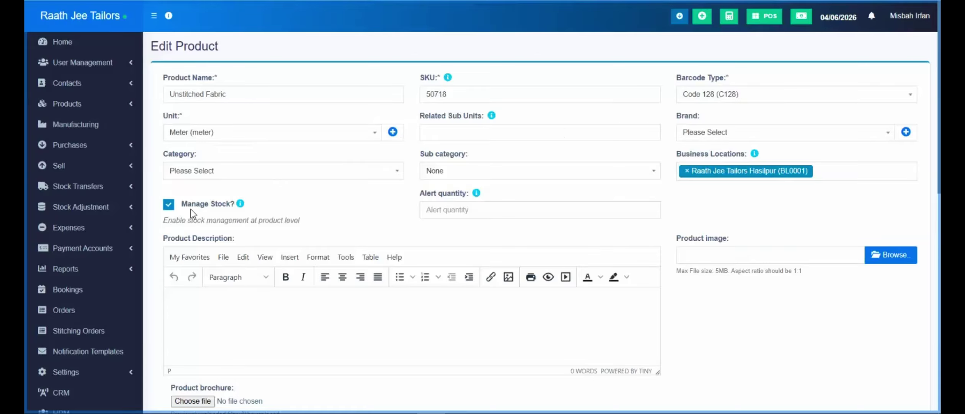
pyautogui.scroll(-10, 191, 206)
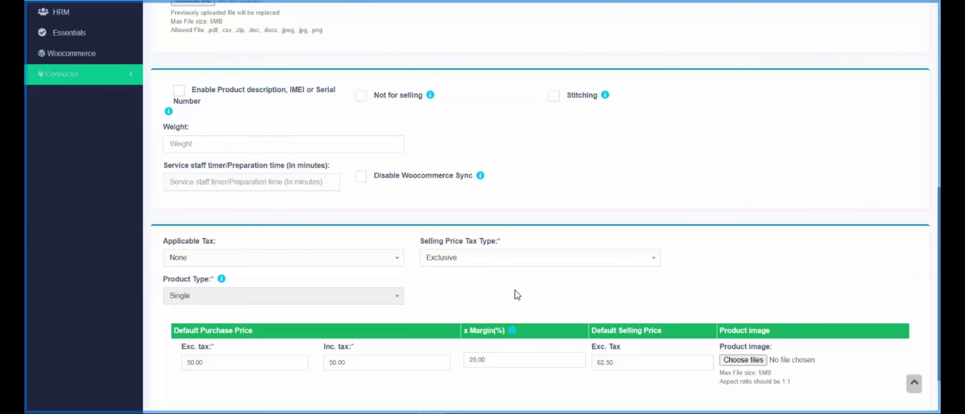
pyautogui.scroll(10, 516, 290)
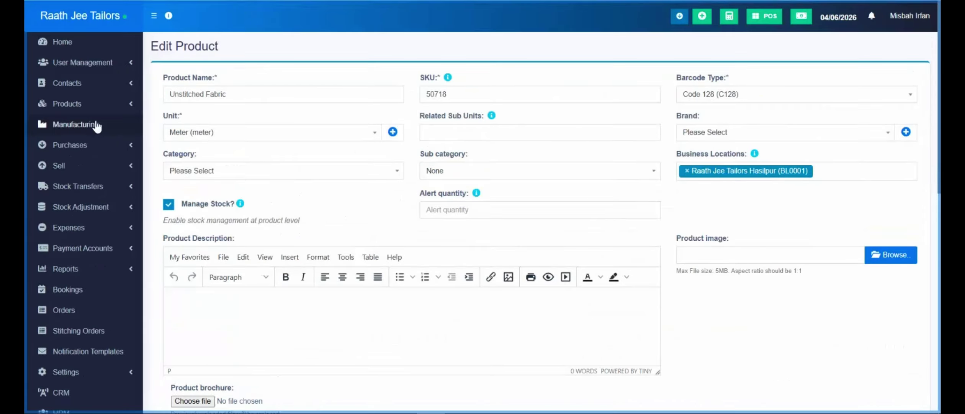
pyautogui.click(132, 147)
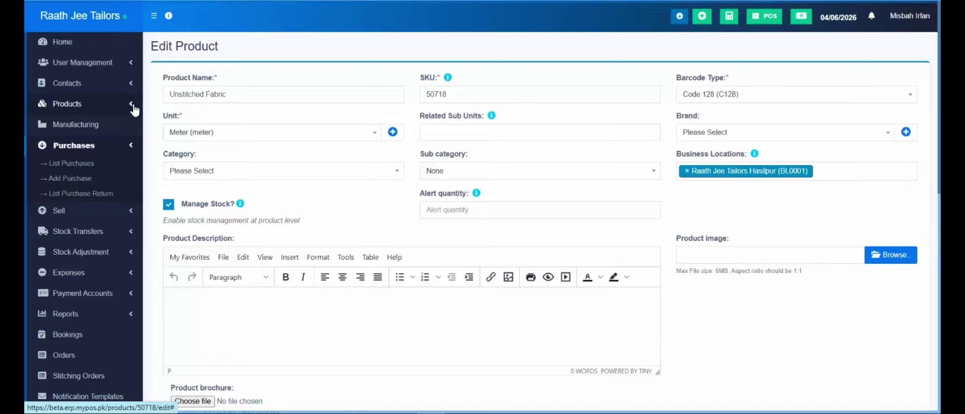
pyautogui.click(128, 212)
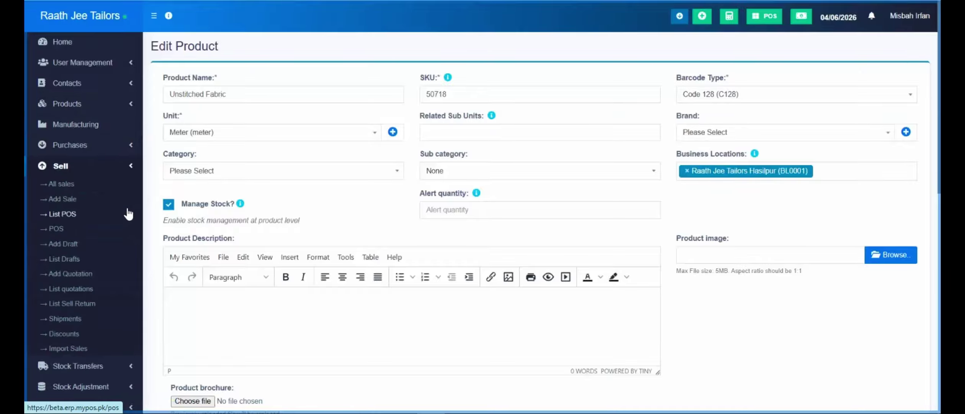
pyautogui.click(135, 169)
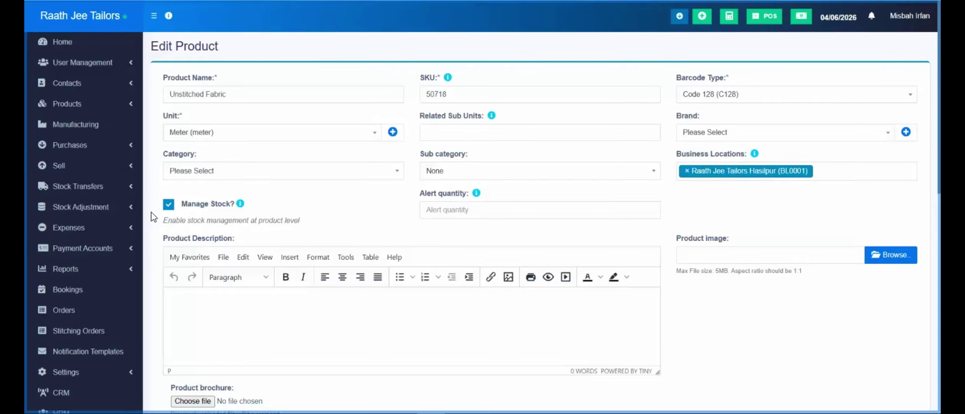
# - Return to the product list and collapse its filters to check the products' current stock
pyautogui.click(133, 106)
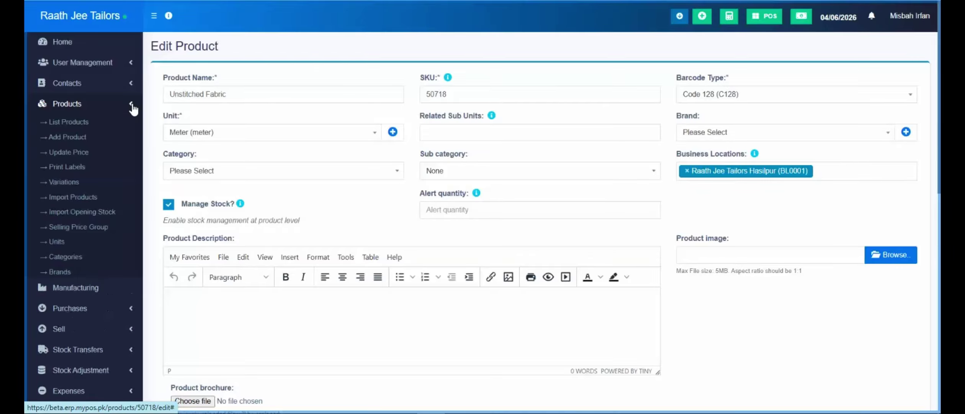
pyautogui.click(84, 121)
pyautogui.click(531, 27)
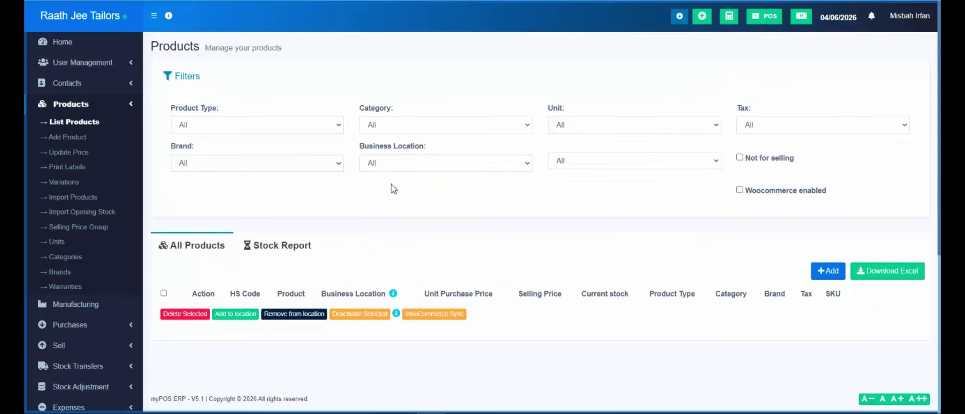
pyautogui.click(394, 87)
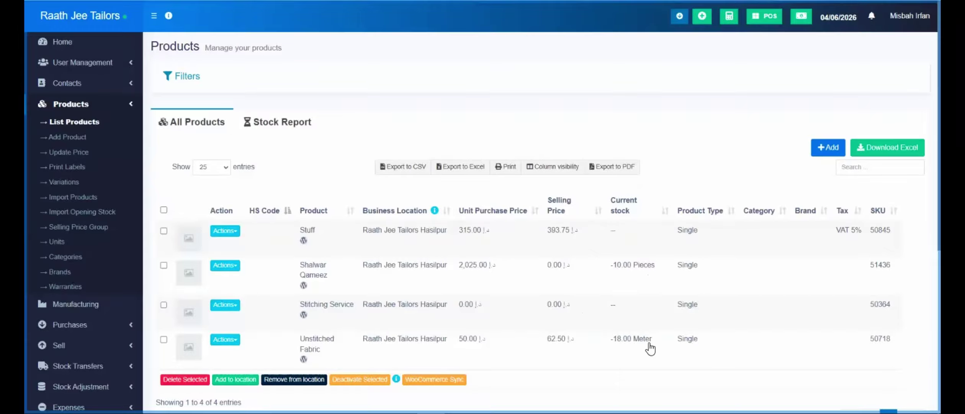
# - Open the stock history of the Unstitched Fabric product and examine its sales, quantity changes, customers and running quantity
pyautogui.scroll(-2, 265, 345)
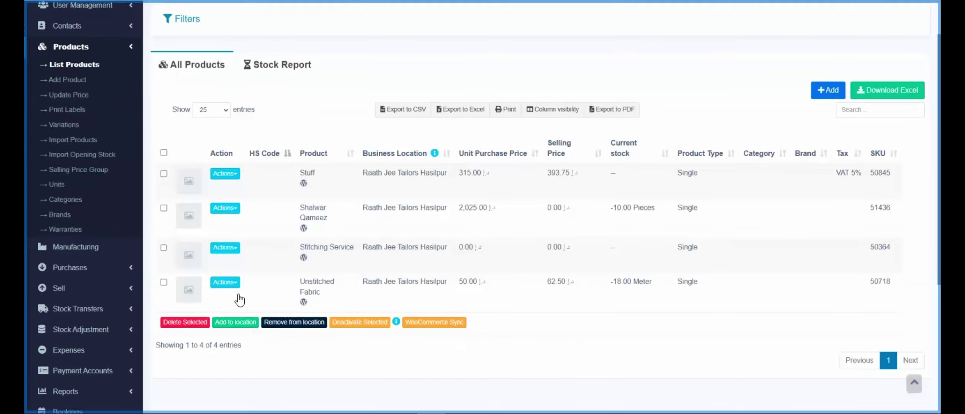
pyautogui.click(231, 285)
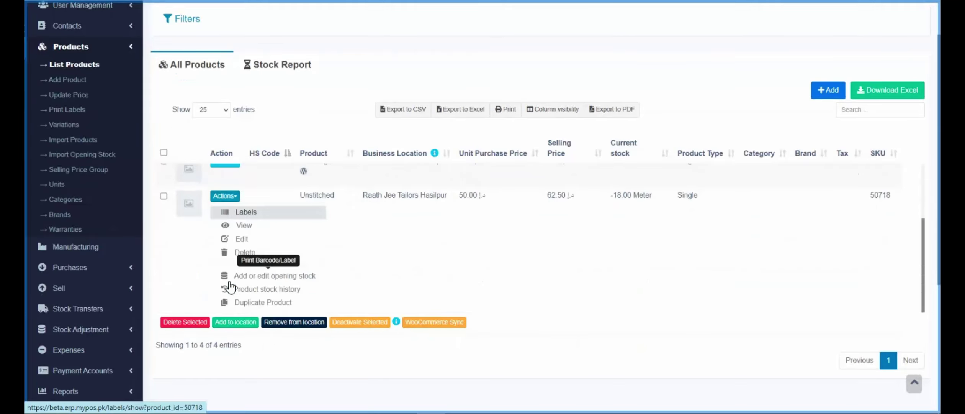
pyautogui.click(299, 292)
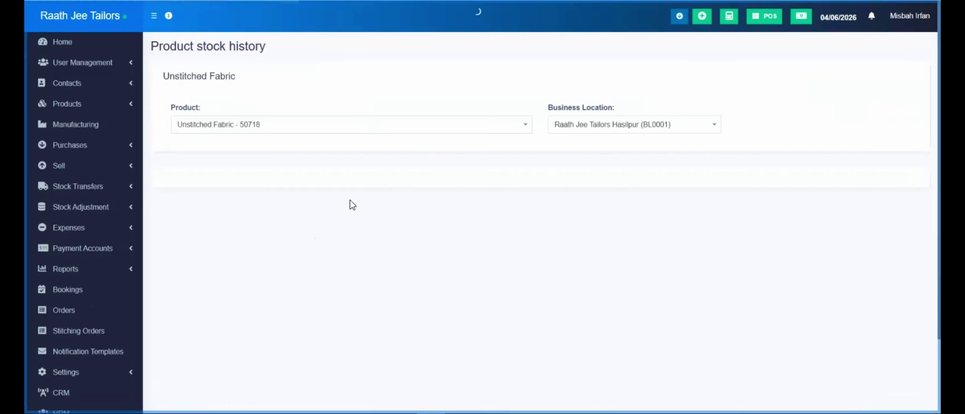
pyautogui.scroll(-3, 402, 204)
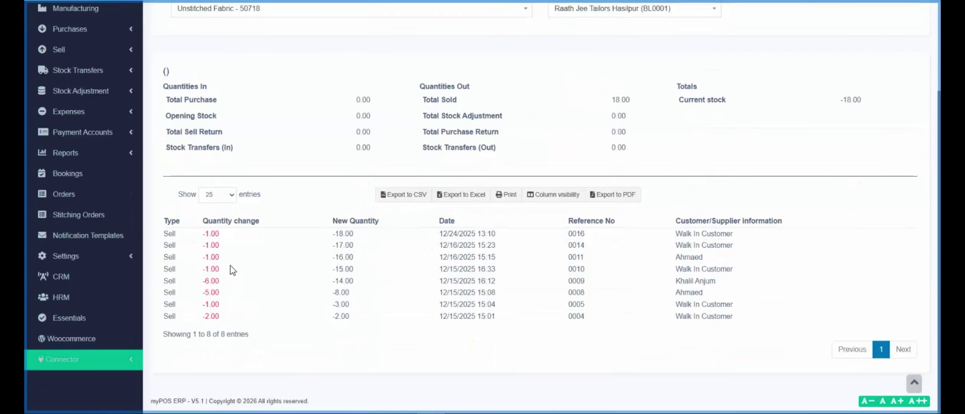
pyautogui.doubleClick(211, 316)
pyautogui.moveTo(685, 304); pyautogui.dragTo(688, 292)
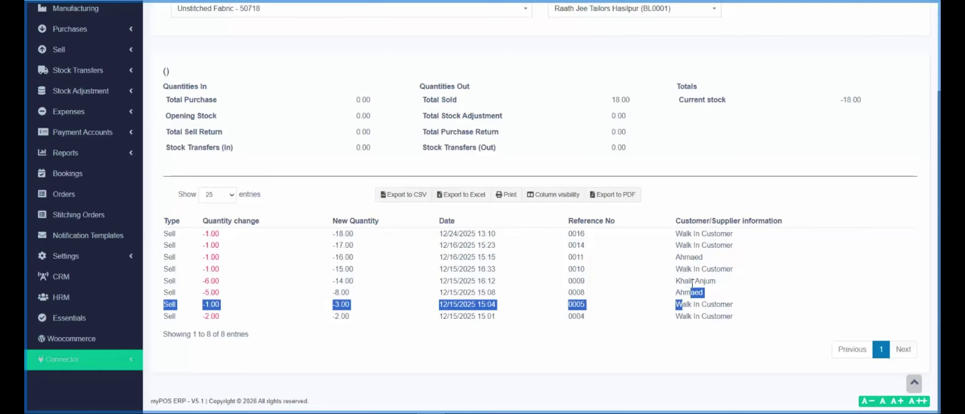
pyautogui.click(580, 284)
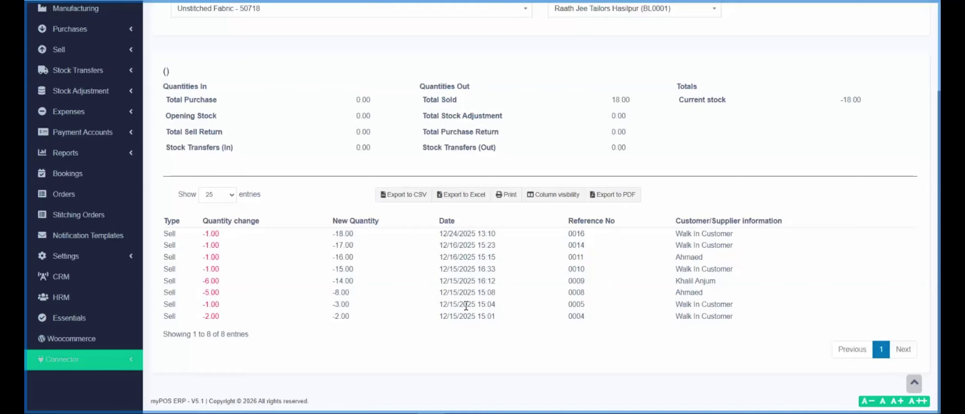
pyautogui.scroll(2, 468, 300)
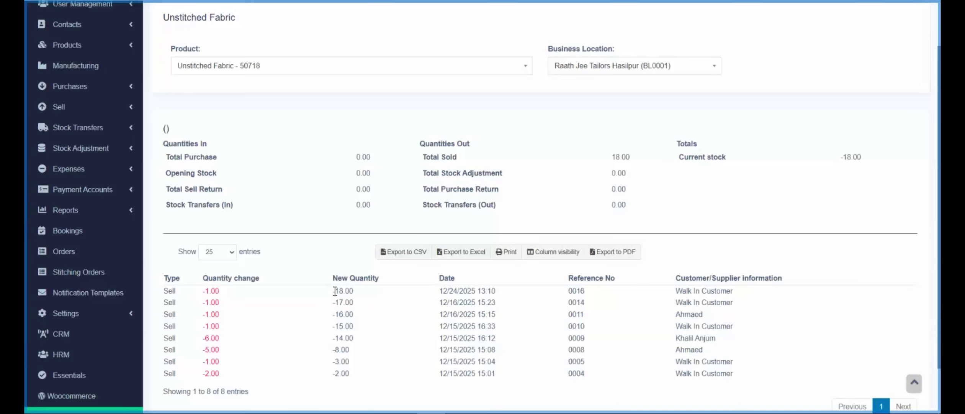
pyautogui.moveTo(333, 291); pyautogui.dragTo(354, 291)
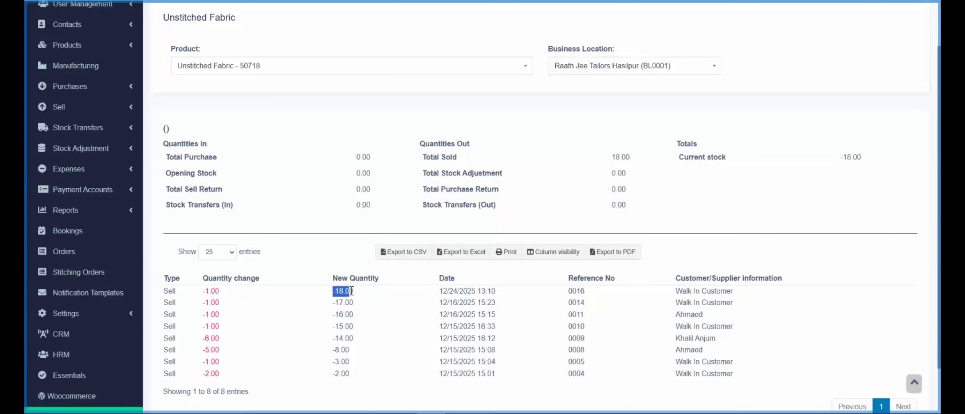
pyautogui.click(312, 216)
pyautogui.scroll(2, 312, 215)
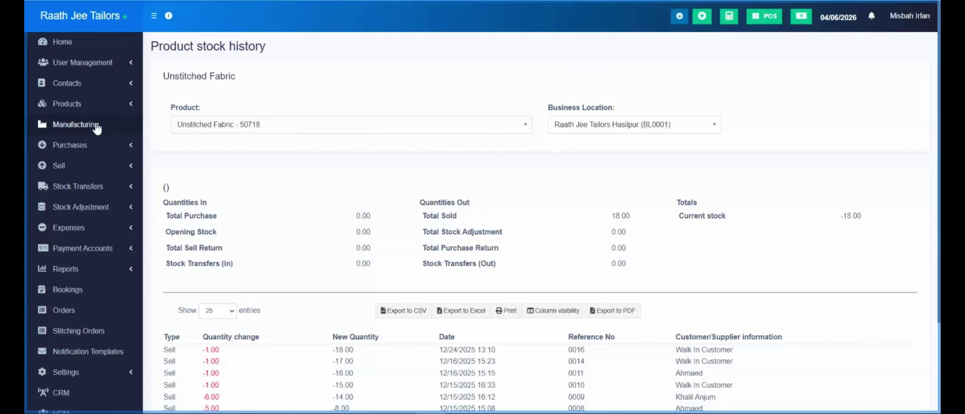
# - Start a new purchase and search the supplier list for "su"
pyautogui.click(97, 147)
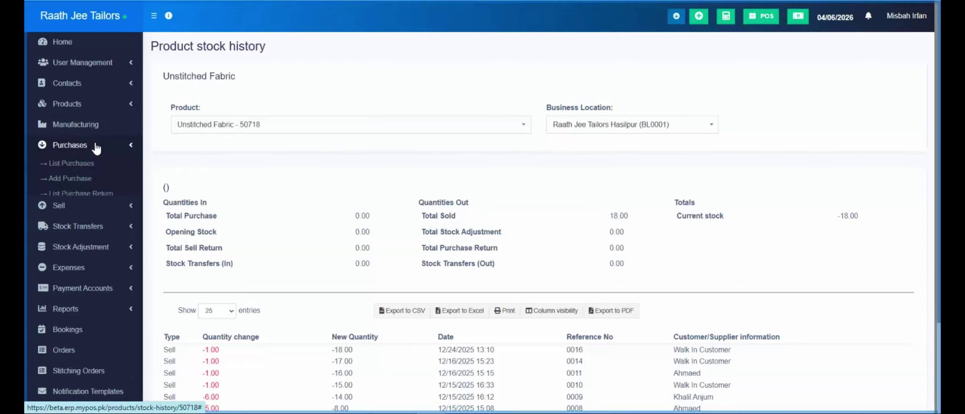
pyautogui.click(77, 177)
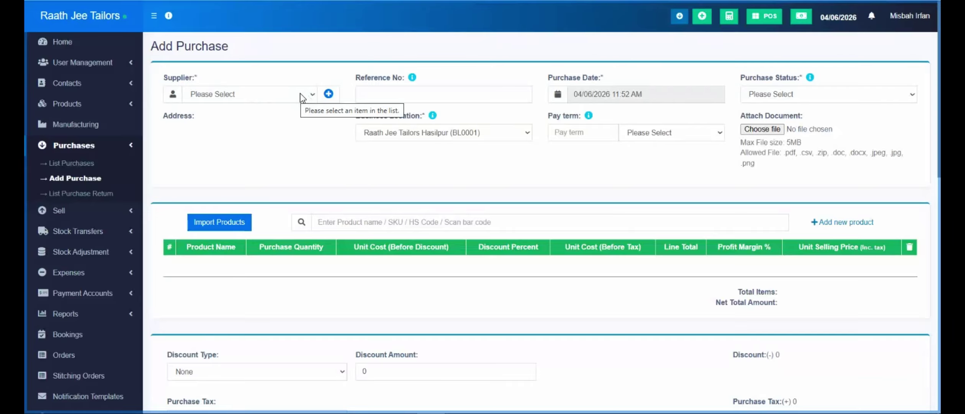
pyautogui.write('s')
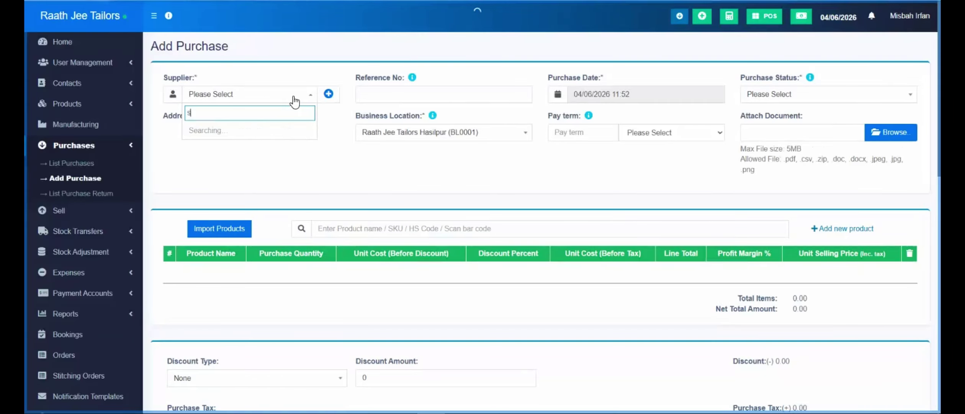
pyautogui.write('u')
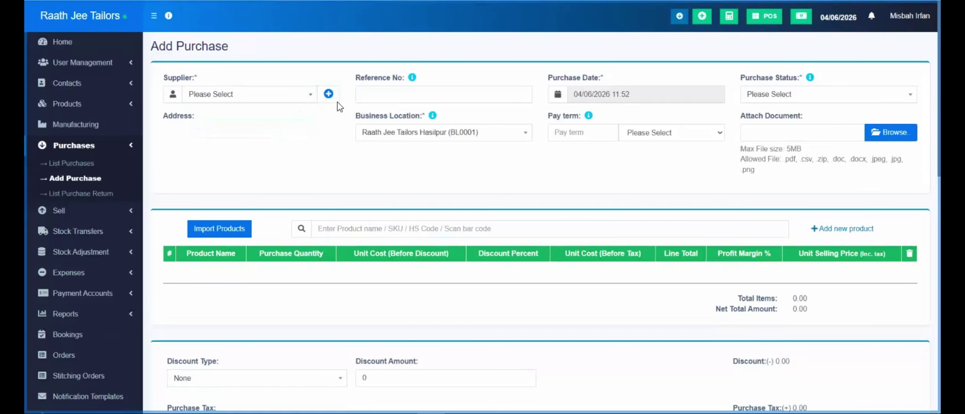
# - Add a new individual supplier contact with first name "Supplier" and mobile "-", and save it
pyautogui.click(328, 94)
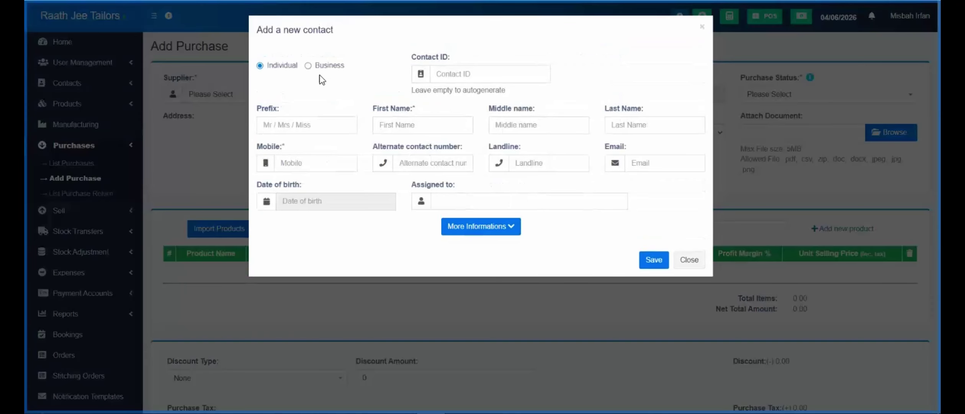
pyautogui.click(387, 122)
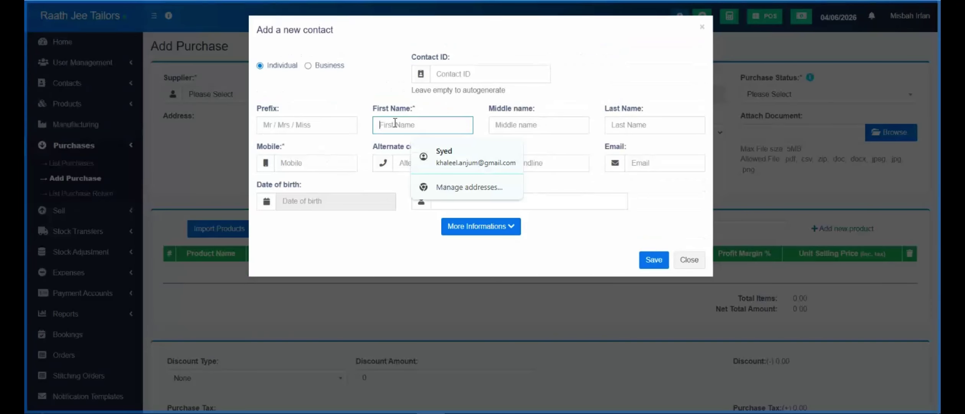
pyautogui.write('Supplier')
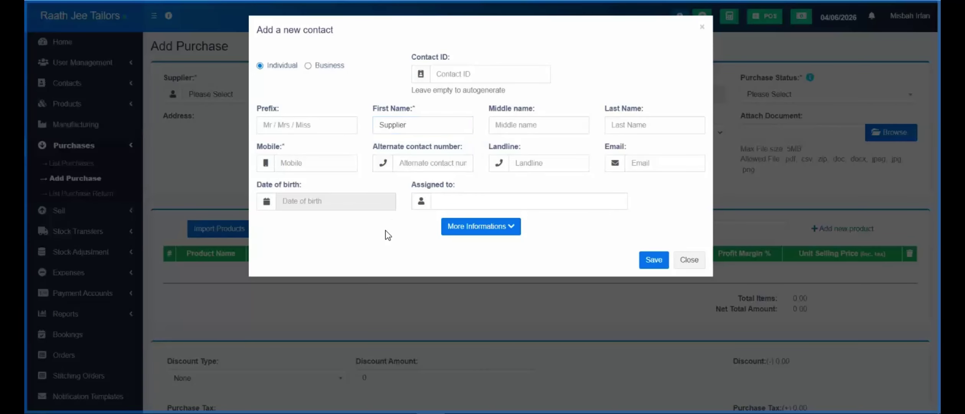
pyautogui.click(291, 165)
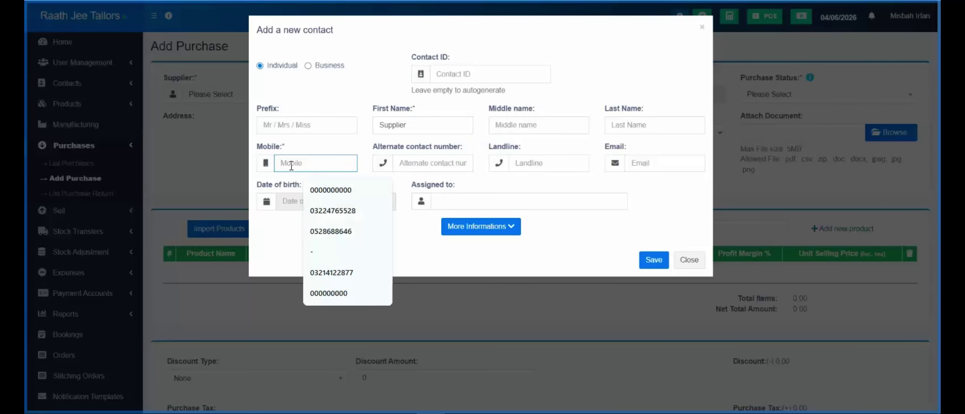
pyautogui.write('-')
pyautogui.click(654, 265)
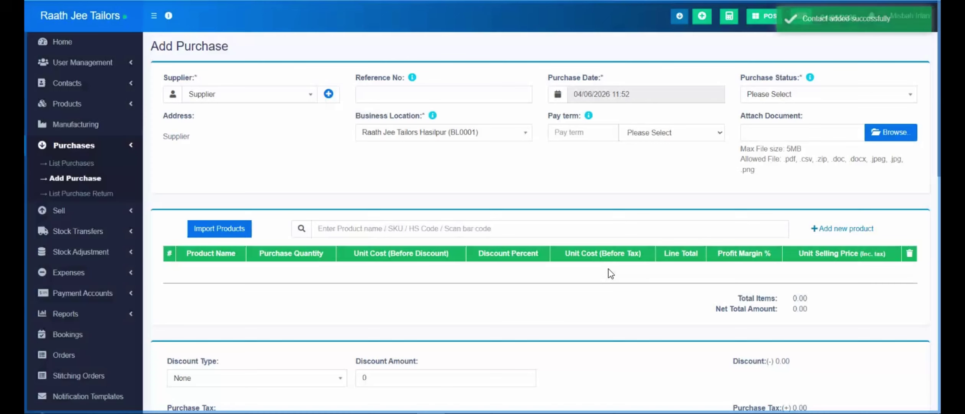
# - Set the purchase status to Received and the business location to Raath Jee Tailors Hasilpur (BL0001)
pyautogui.click(766, 95)
pyautogui.click(765, 128)
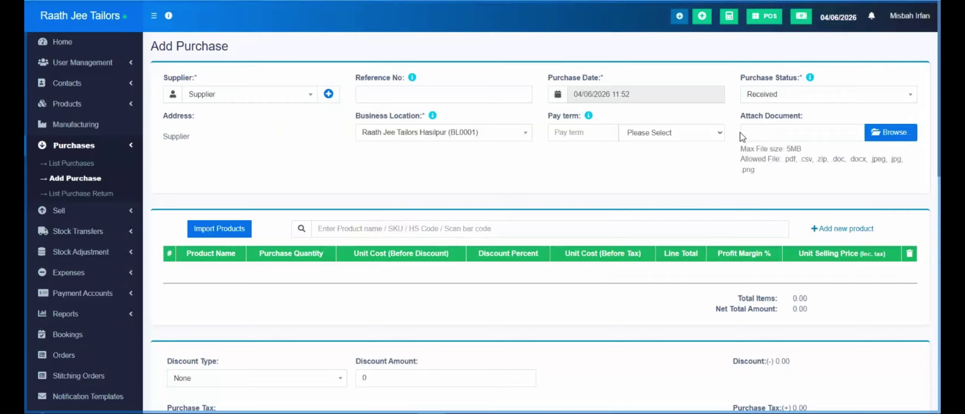
pyautogui.click(483, 134)
pyautogui.click(444, 164)
# - Find Unstitched Fabric with "uns", add it to the purchase and set its purchase quantity to 25 meters
pyautogui.click(371, 230)
pyautogui.write('uns')
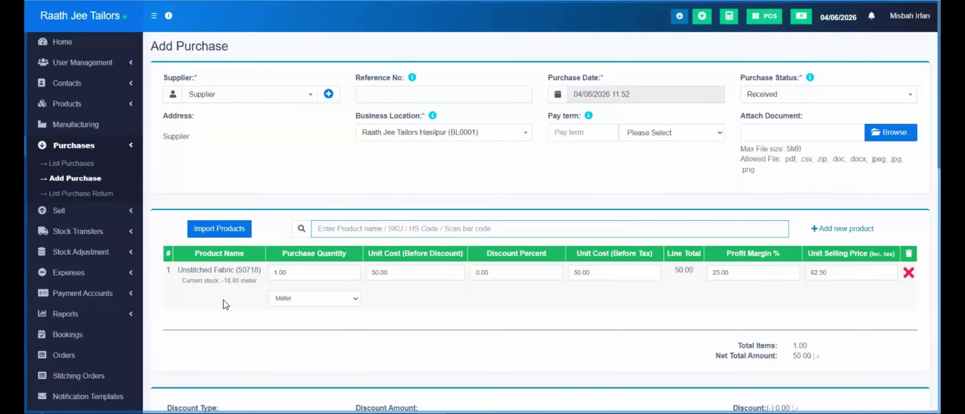
pyautogui.click(312, 272)
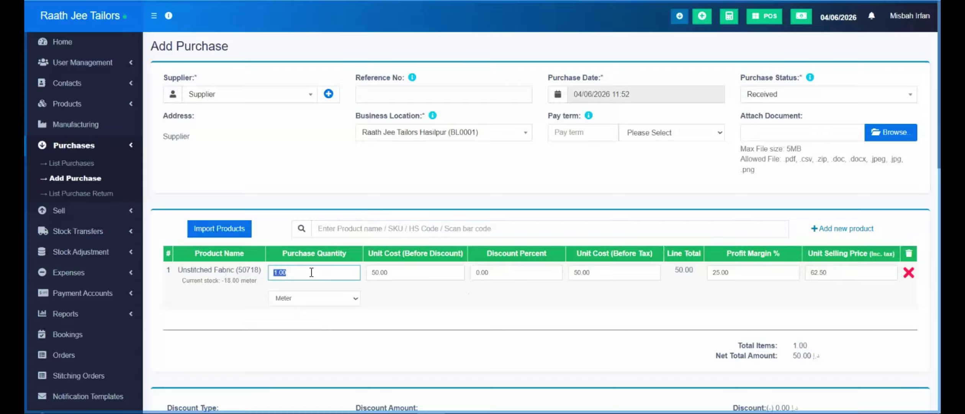
pyautogui.write('25')
pyautogui.click(418, 298)
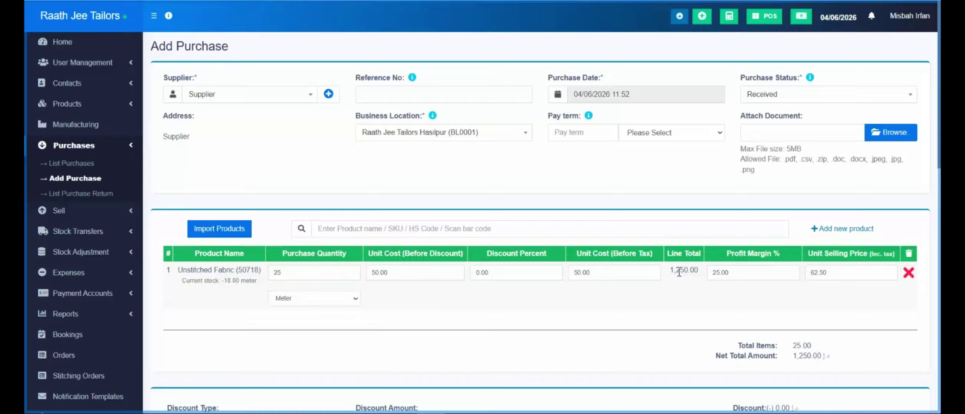
# - Save the purchase without entering a discount, shipping charge or payment
pyautogui.scroll(-7, 534, 309)
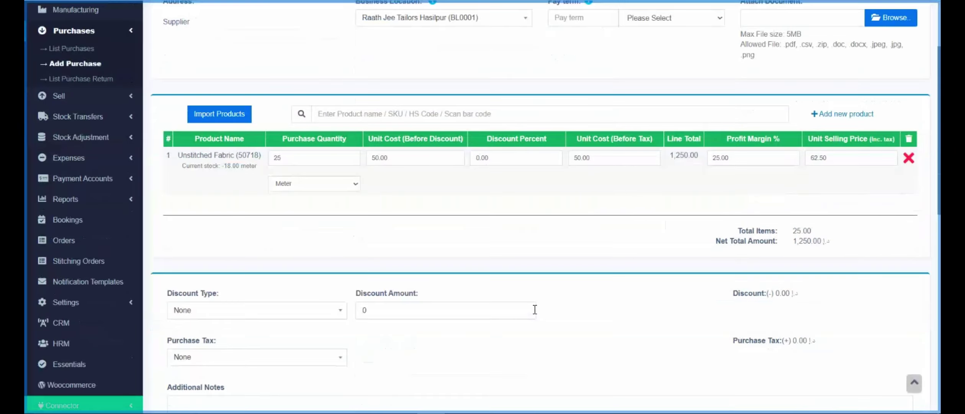
pyautogui.scroll(-8, 534, 310)
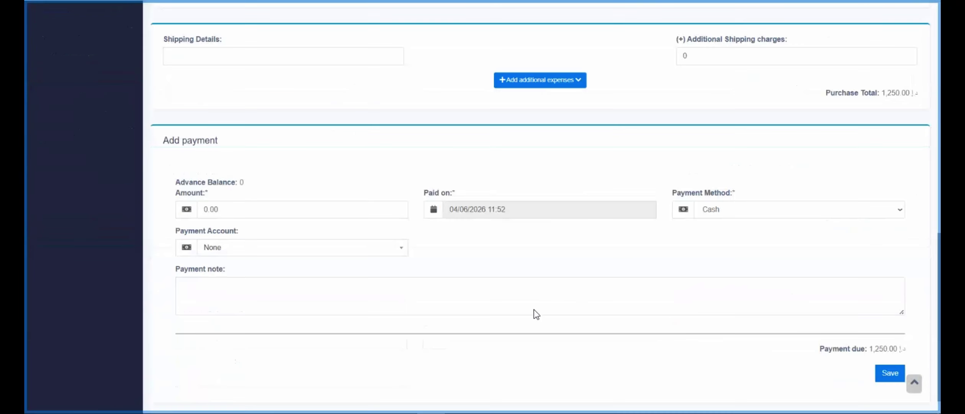
pyautogui.click(890, 345)
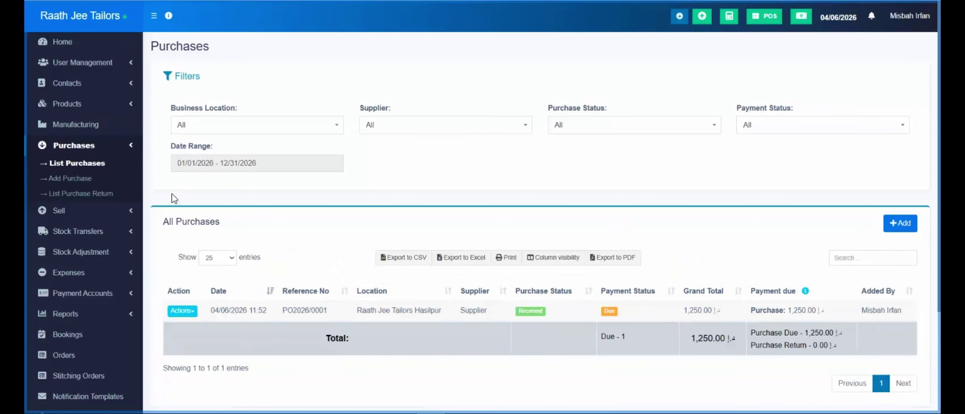
# - Open the product list and collapse its filters to check Unstitched Fabric's current stock following the purchase
pyautogui.click(123, 109)
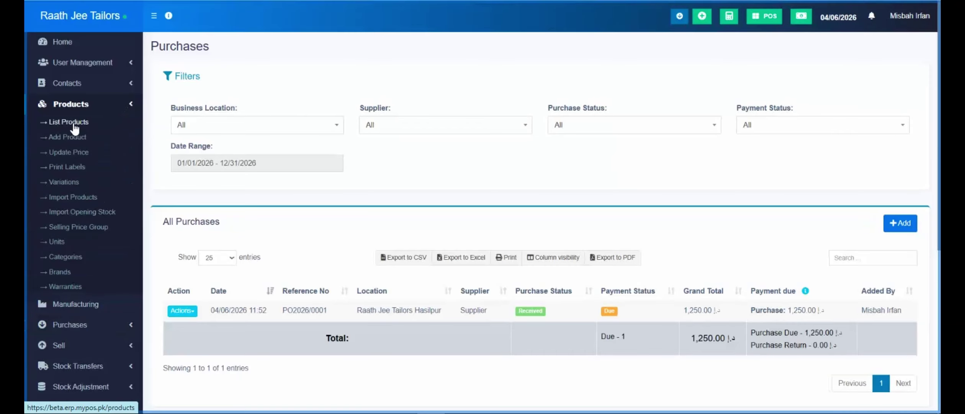
pyautogui.click(74, 124)
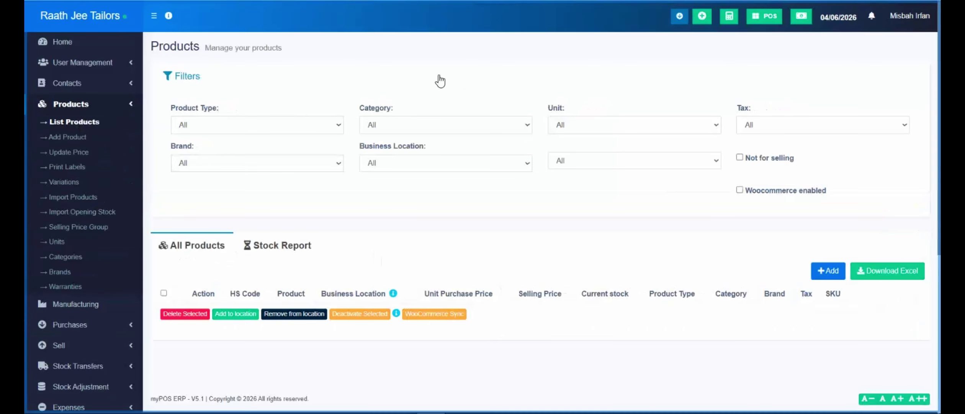
pyautogui.click(439, 80)
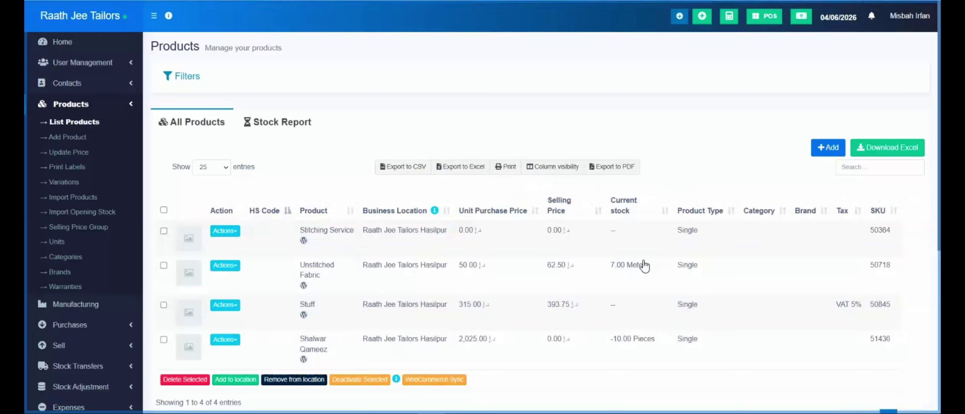
# - Open the stock history of Unstitched Fabric and examine its purchase and sale quantities, highlighting the new quantity of sale 0016
pyautogui.click(237, 267)
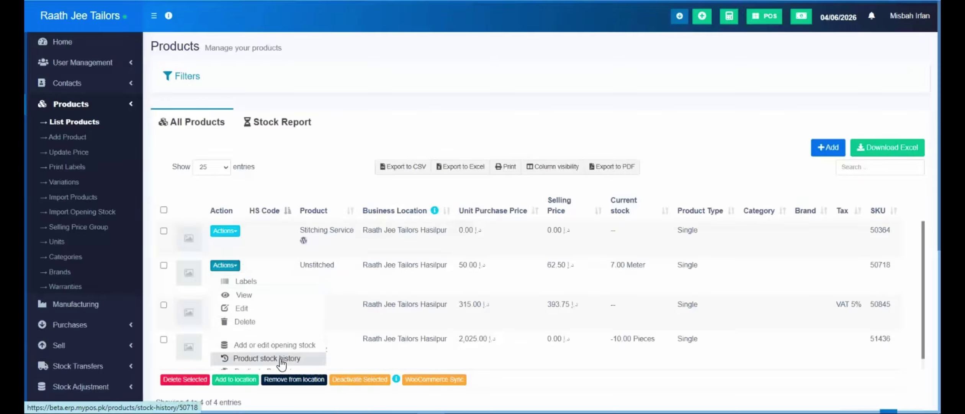
pyautogui.click(281, 360)
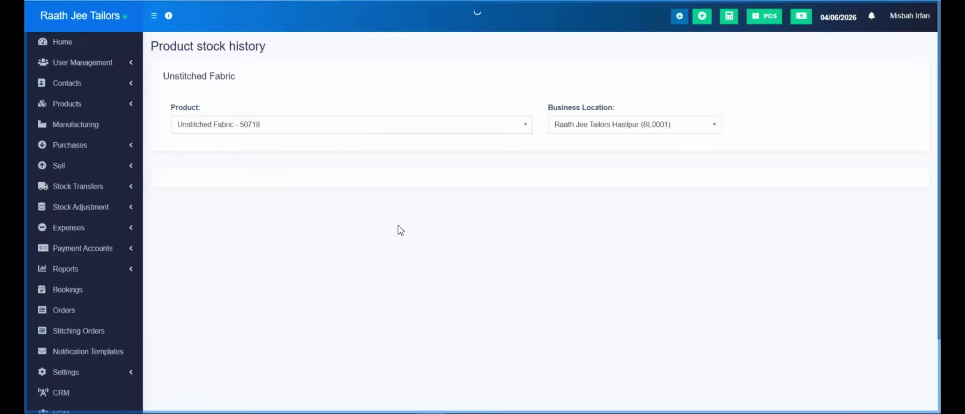
pyautogui.scroll(-1, 398, 224)
pyautogui.scroll(-3, 398, 227)
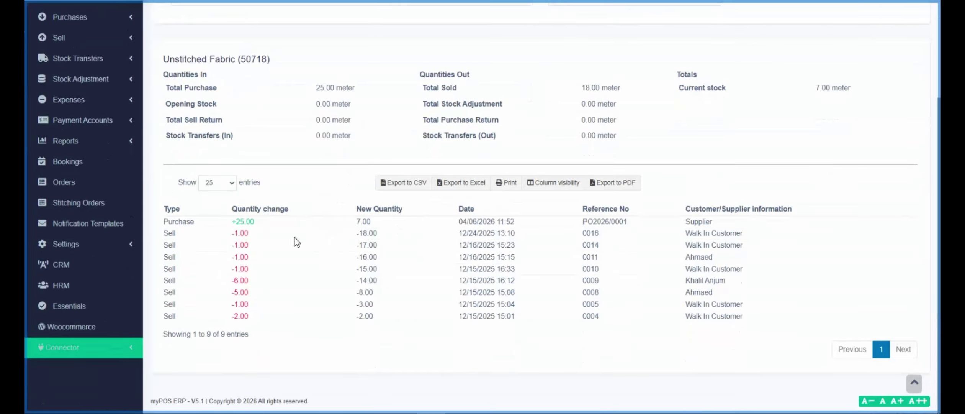
pyautogui.tripleClick(368, 233)
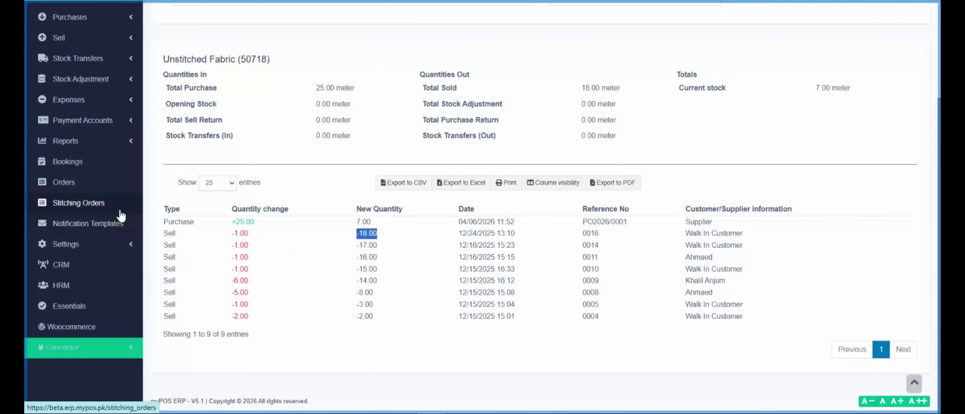
pyautogui.scroll(3, 132, 191)
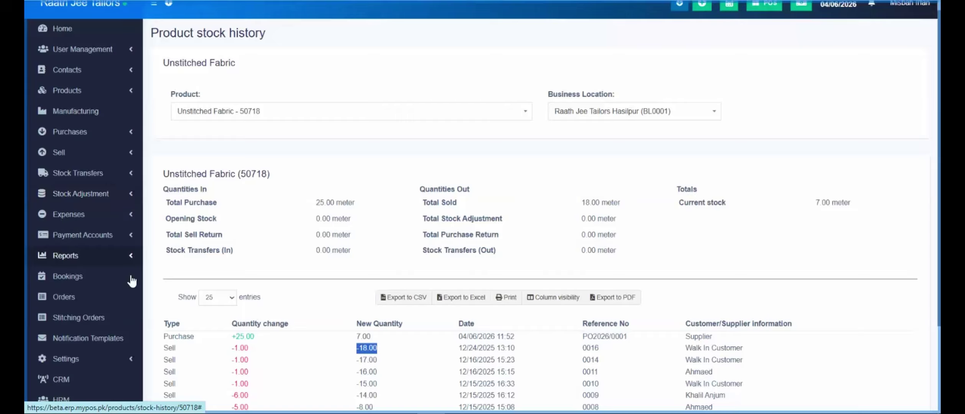
# - View all orders filtered by one service staff member and by another, and return to the home dashboard
pyautogui.click(111, 303)
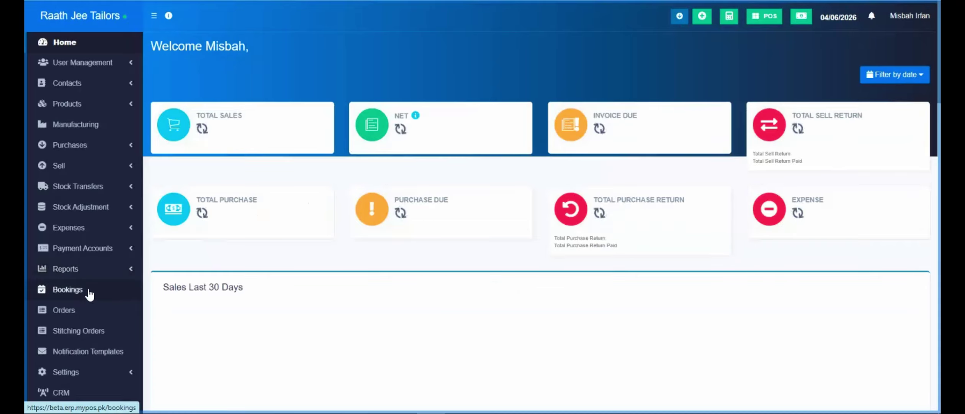
pyautogui.click(137, 315)
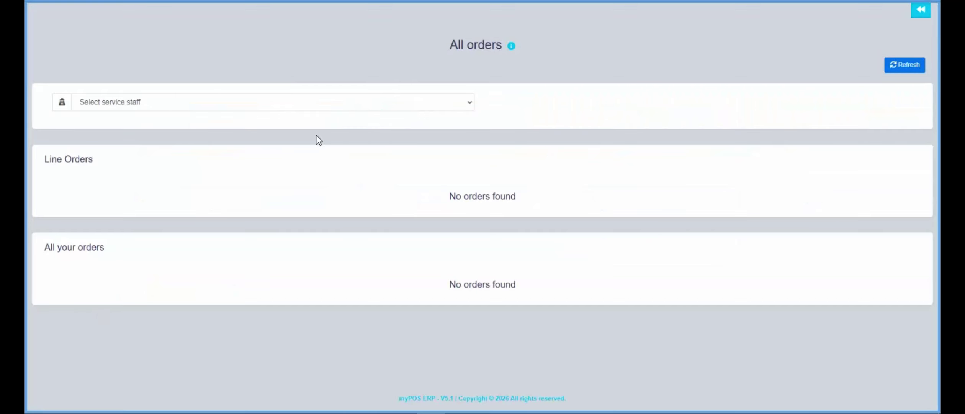
pyautogui.click(343, 105)
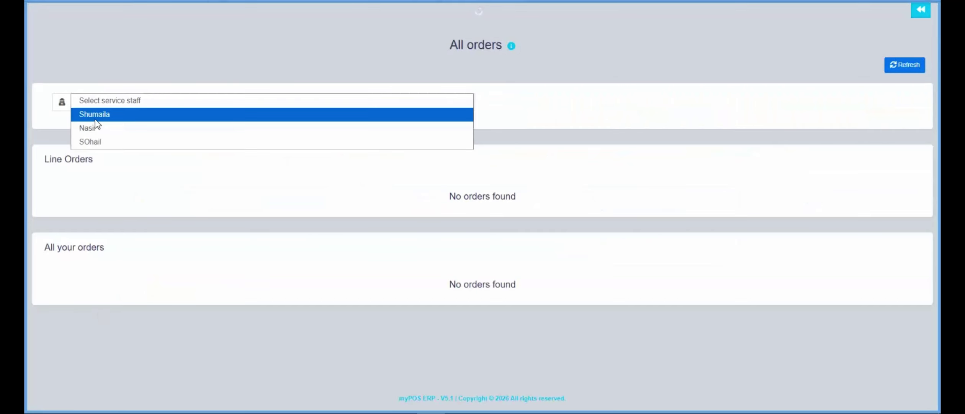
pyautogui.click(95, 119)
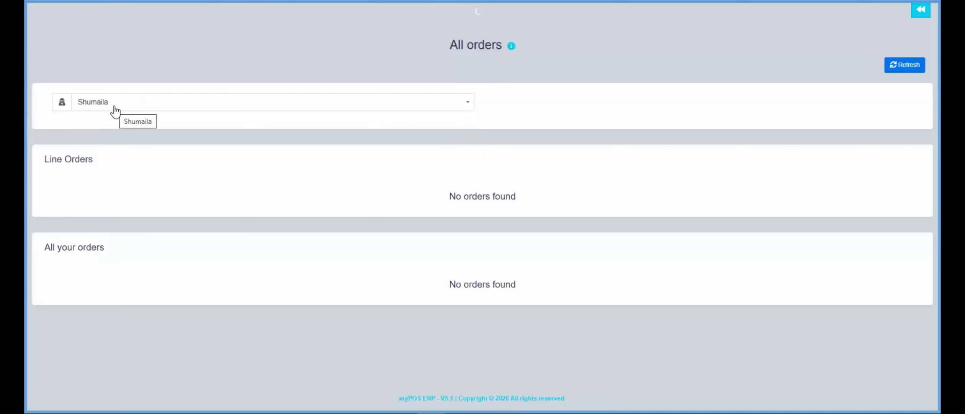
pyautogui.click(114, 109)
pyautogui.click(114, 152)
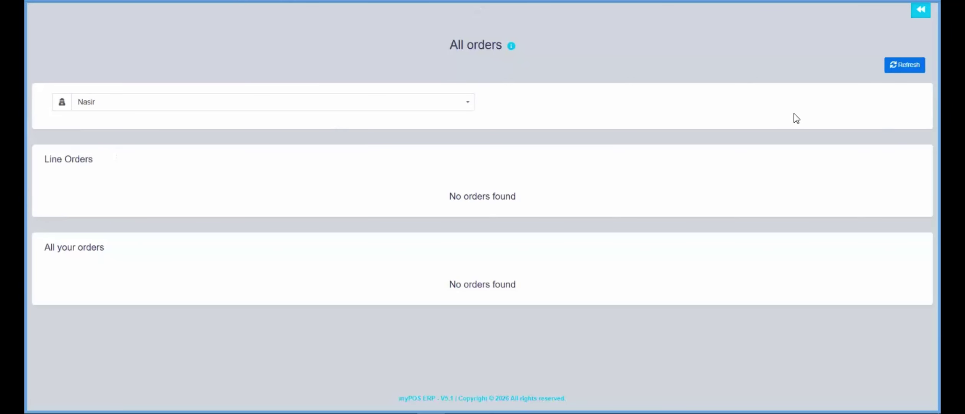
pyautogui.click(923, 12)
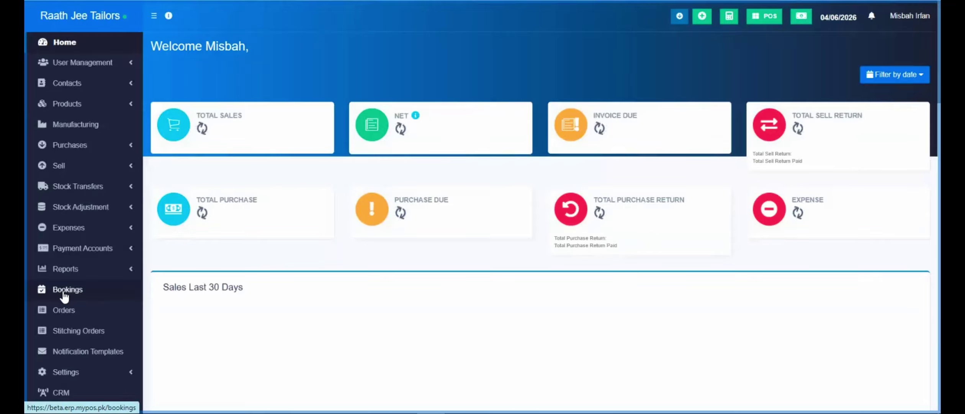
# - Open the bookings page and look through today's bookings, the April 2026 calendar and the booking status legend
pyautogui.click(66, 310)
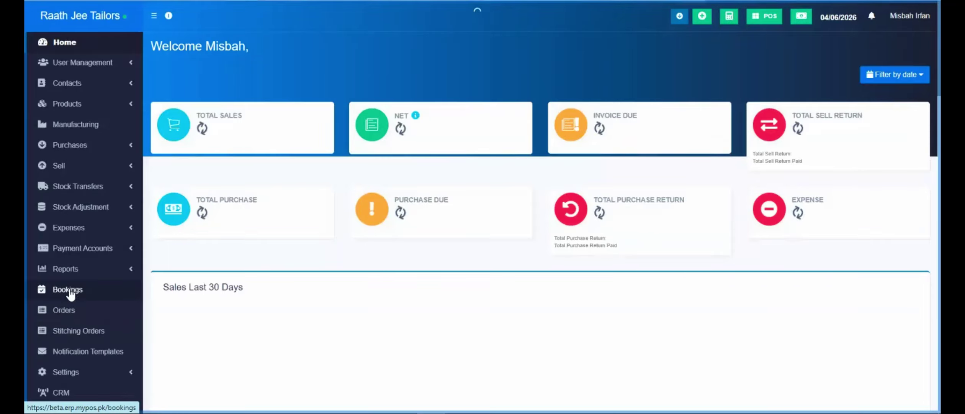
pyautogui.click(94, 293)
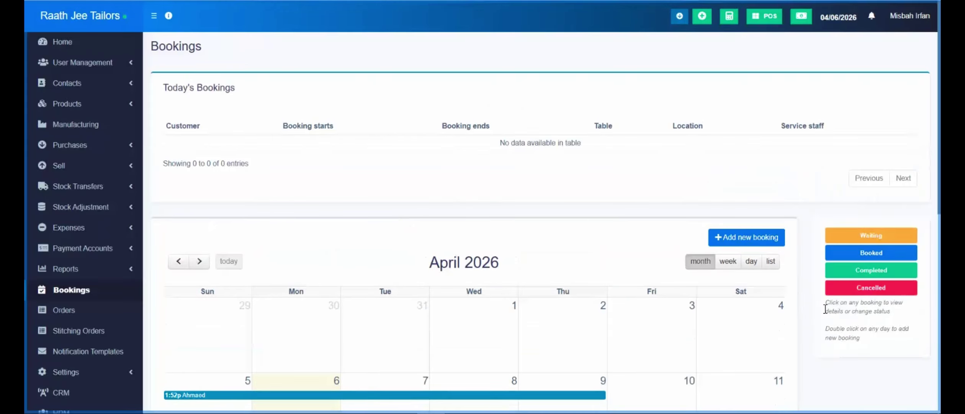
pyautogui.scroll(-4, 814, 307)
pyautogui.scroll(4, 813, 307)
pyautogui.click(131, 211)
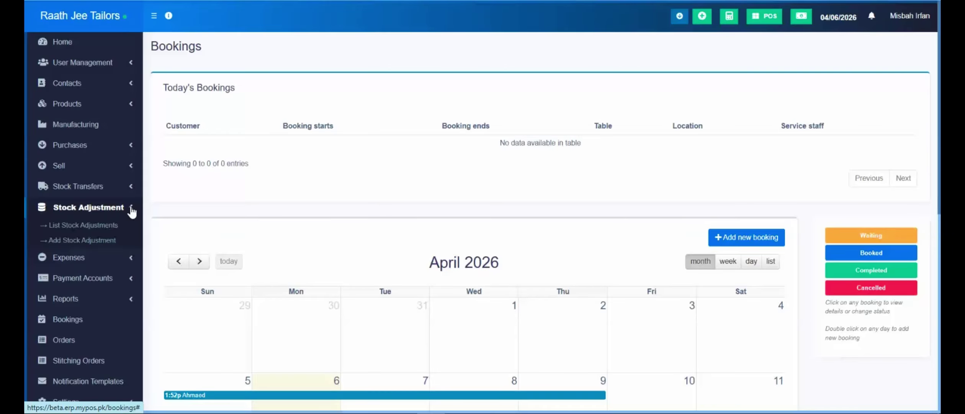
pyautogui.click(132, 210)
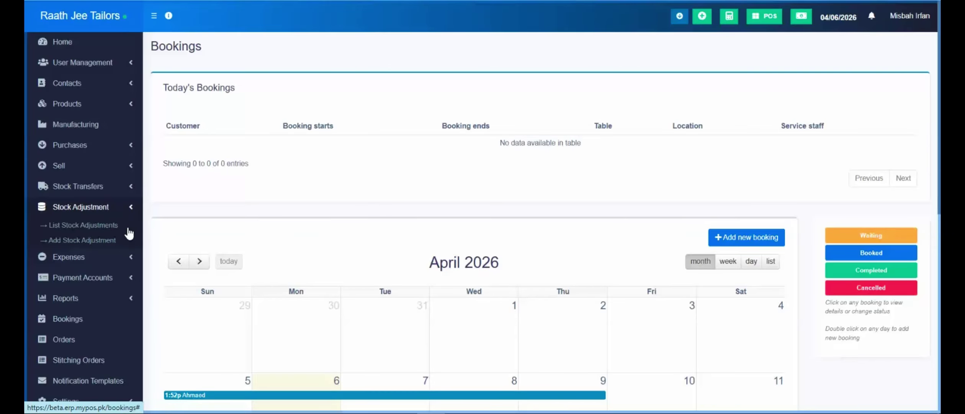
pyautogui.click(130, 234)
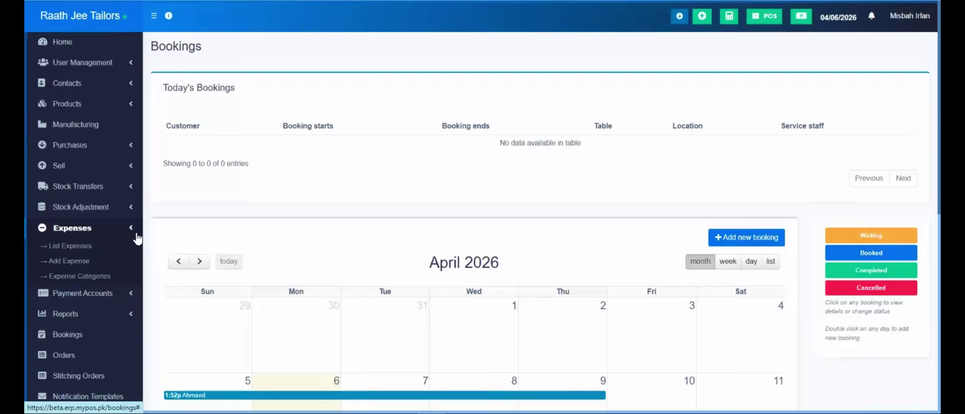
pyautogui.scroll(-3, 152, 209)
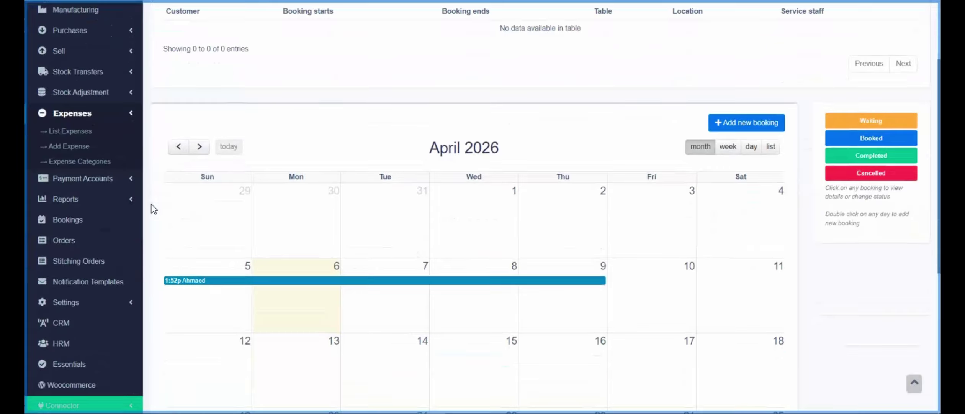
pyautogui.click(107, 305)
# - Open the notification templates and enable automatic WhatsApp notifications for the New Sale customer template
pyautogui.click(115, 237)
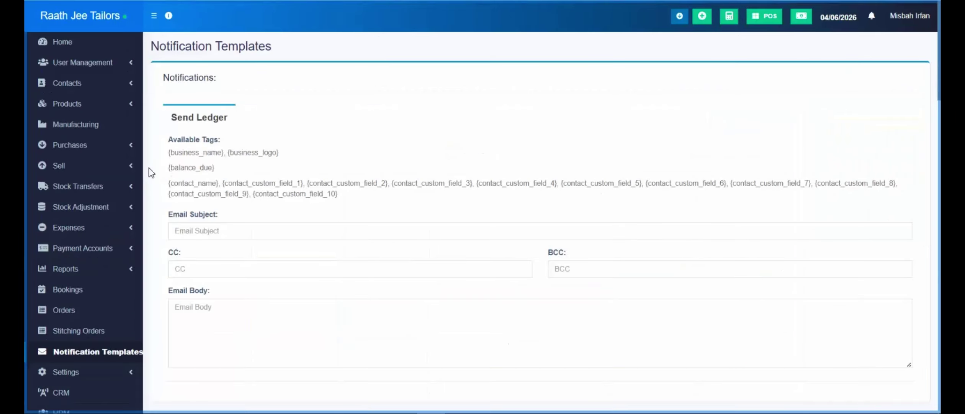
pyautogui.scroll(-3, 153, 171)
pyautogui.scroll(-20, 152, 168)
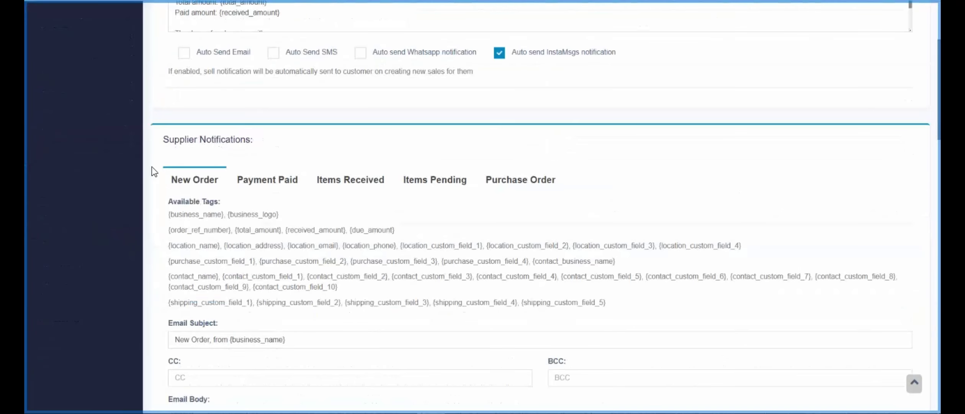
pyautogui.scroll(2, 151, 167)
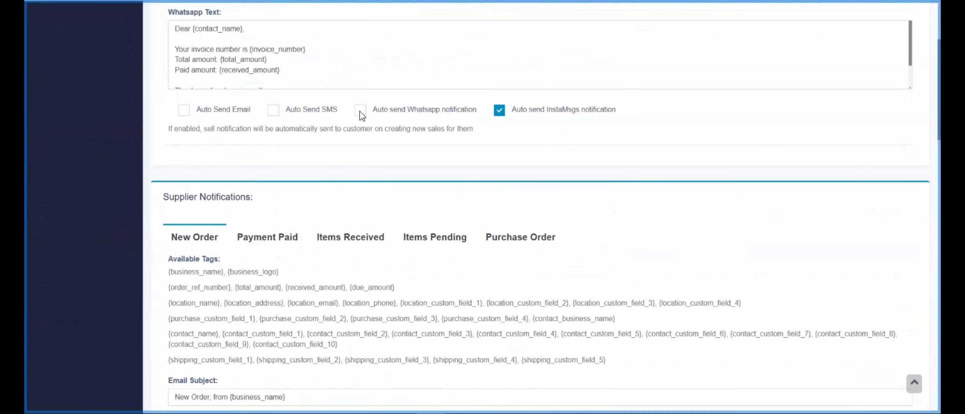
pyautogui.scroll(4, 360, 111)
pyautogui.click(361, 284)
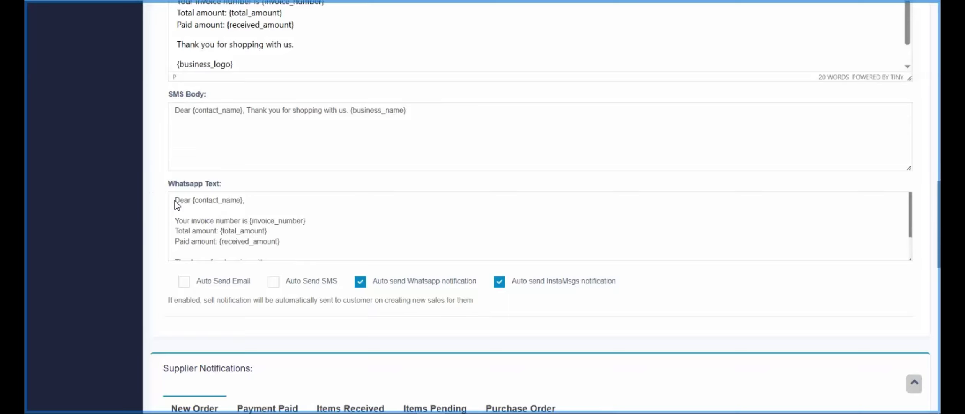
# - Review the New Sale and Send Ledger notification templates and return to the home dashboard without saving the templates
pyautogui.scroll(-1, 286, 217)
pyautogui.scroll(3, 286, 217)
pyautogui.scroll(15, 158, 193)
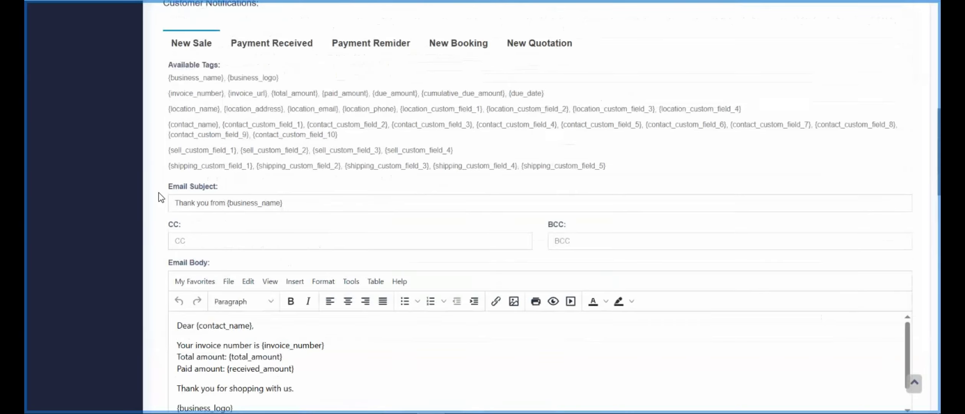
pyautogui.scroll(3, 158, 193)
pyautogui.scroll(-3, 158, 193)
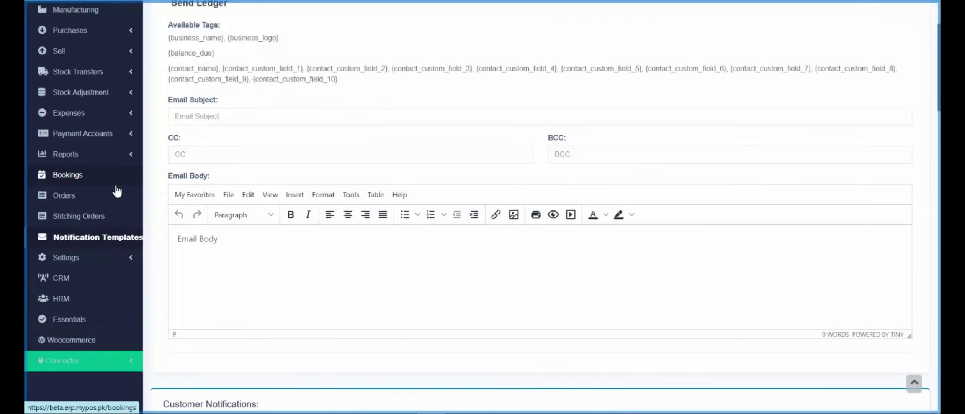
pyautogui.scroll(3, 117, 191)
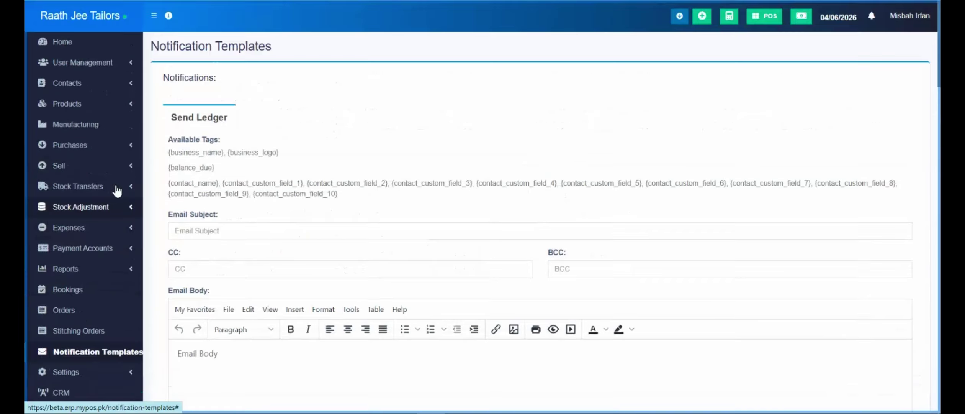
pyautogui.click(95, 51)
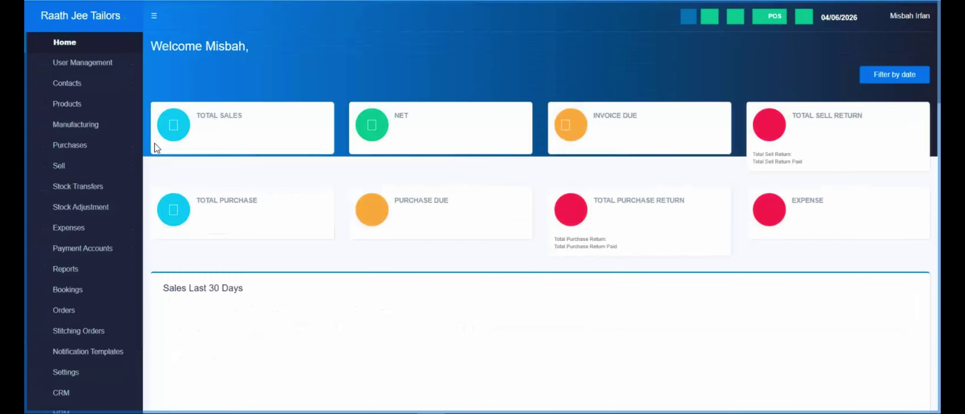